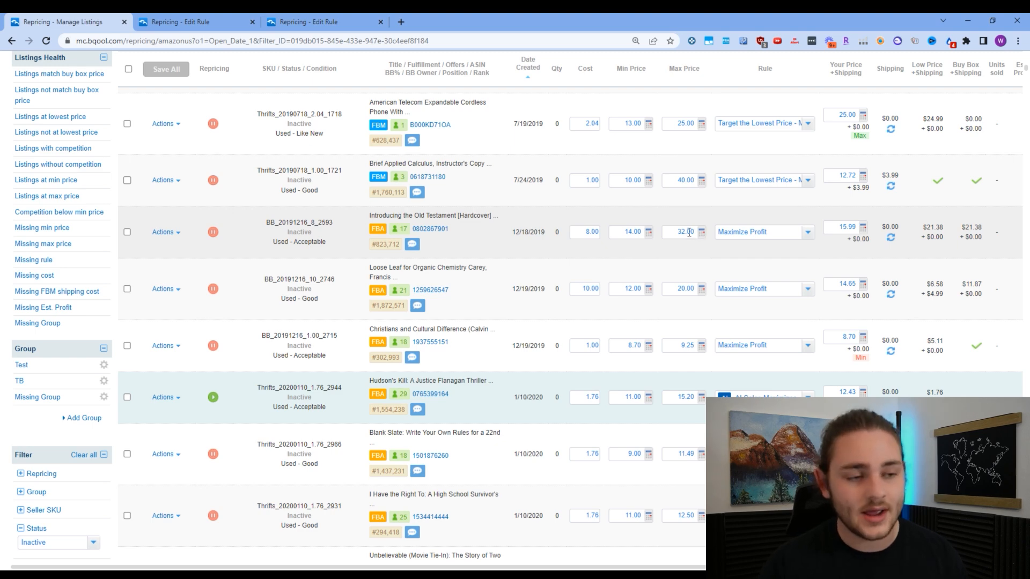
Browse the repricing rules available for the "Introducing the Old Testament" listing.
{"action": "left_click", "coordinate": [808, 232]}
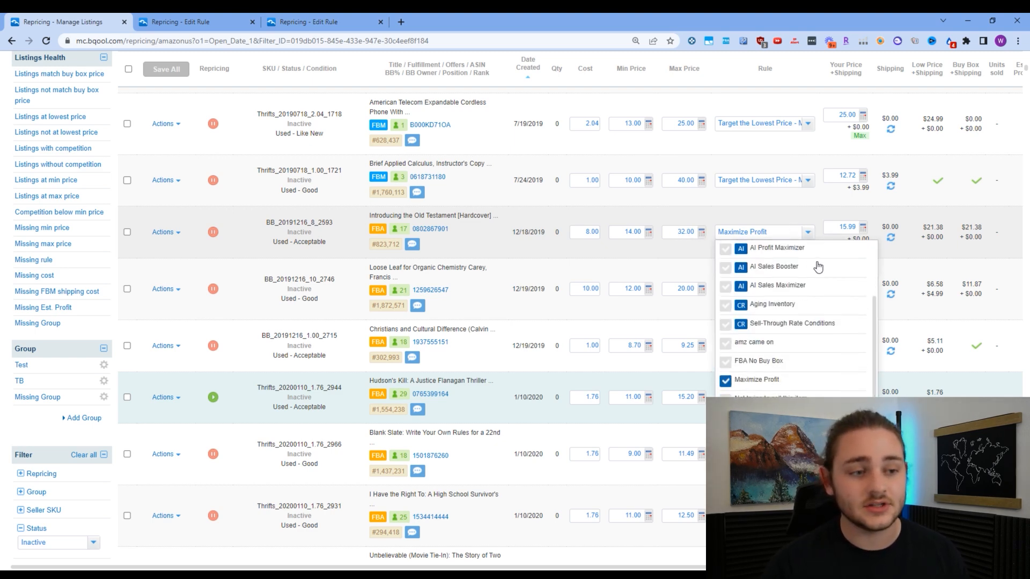
{"action": "scroll", "coordinate": [789, 328], "scroll_direction": "up", "scroll_amount": 3}
{"action": "scroll", "coordinate": [788, 331], "scroll_direction": "down", "scroll_amount": 5}
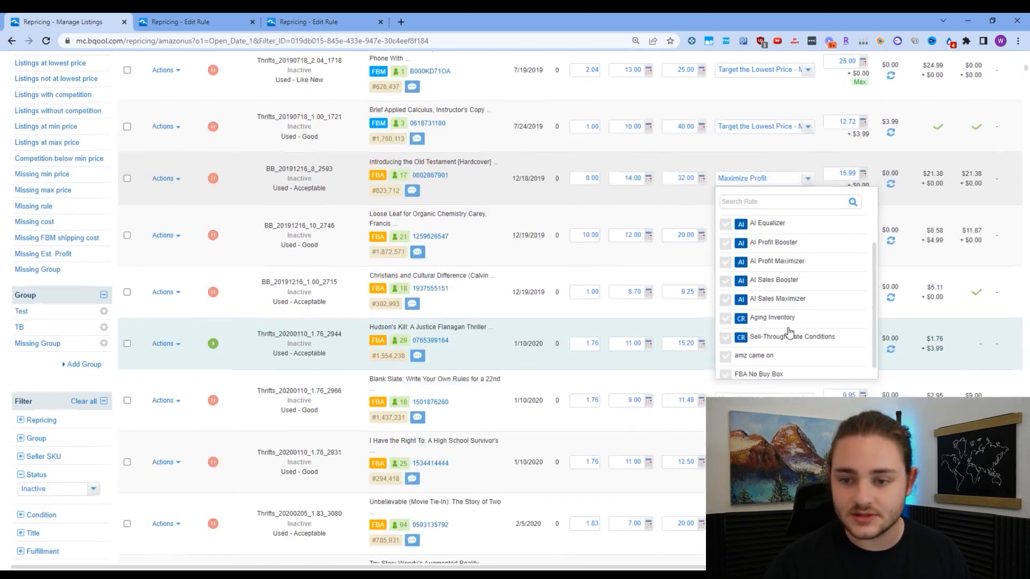
{"action": "scroll", "coordinate": [785, 329], "scroll_direction": "up", "scroll_amount": 3}
{"action": "scroll", "coordinate": [783, 330], "scroll_direction": "up", "scroll_amount": 2}
{"action": "scroll", "coordinate": [782, 322], "scroll_direction": "down", "scroll_amount": 2}
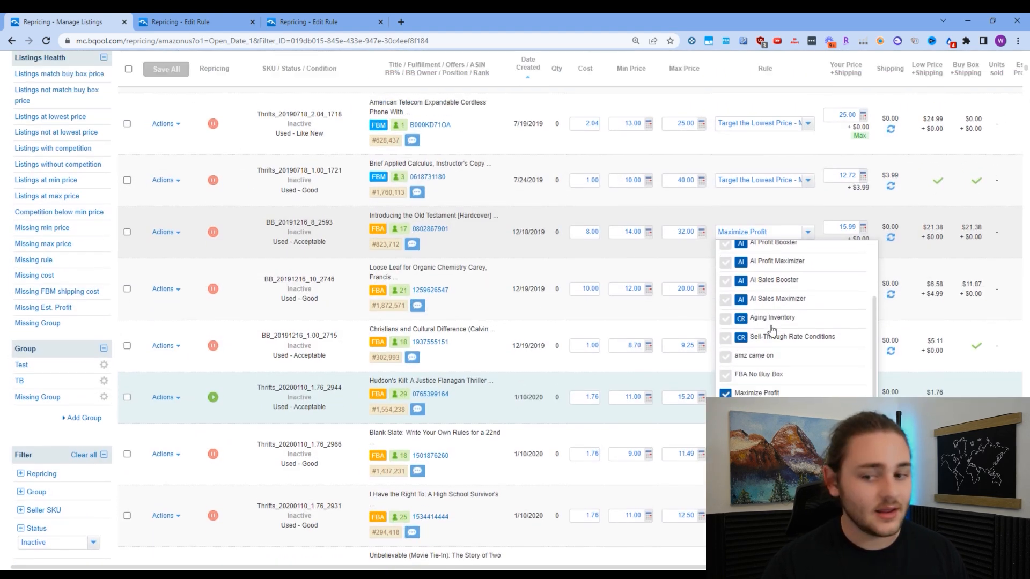
{"action": "left_click", "coordinate": [807, 234]}
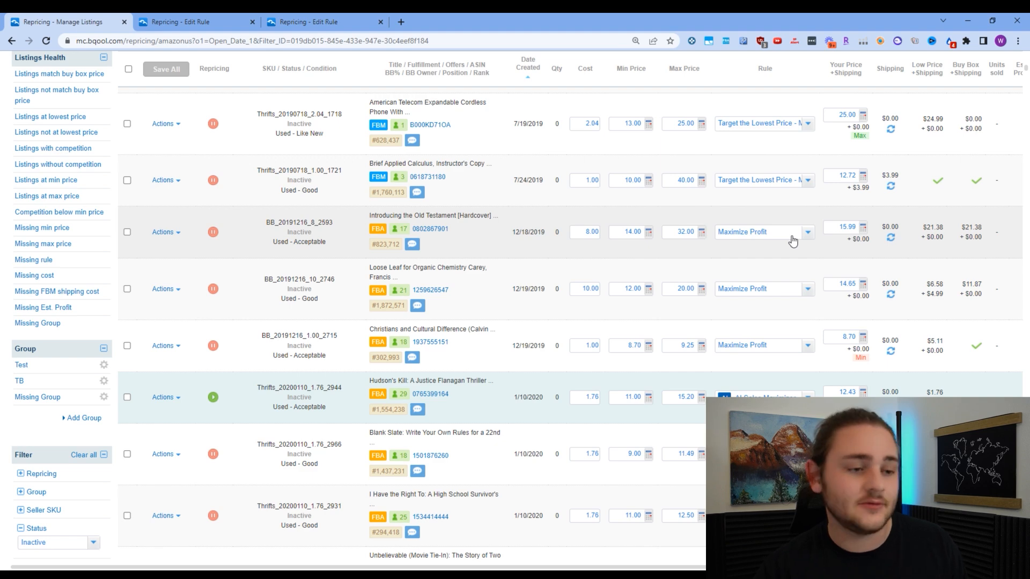
{"action": "scroll", "coordinate": [793, 241], "scroll_direction": "up", "scroll_amount": 1}
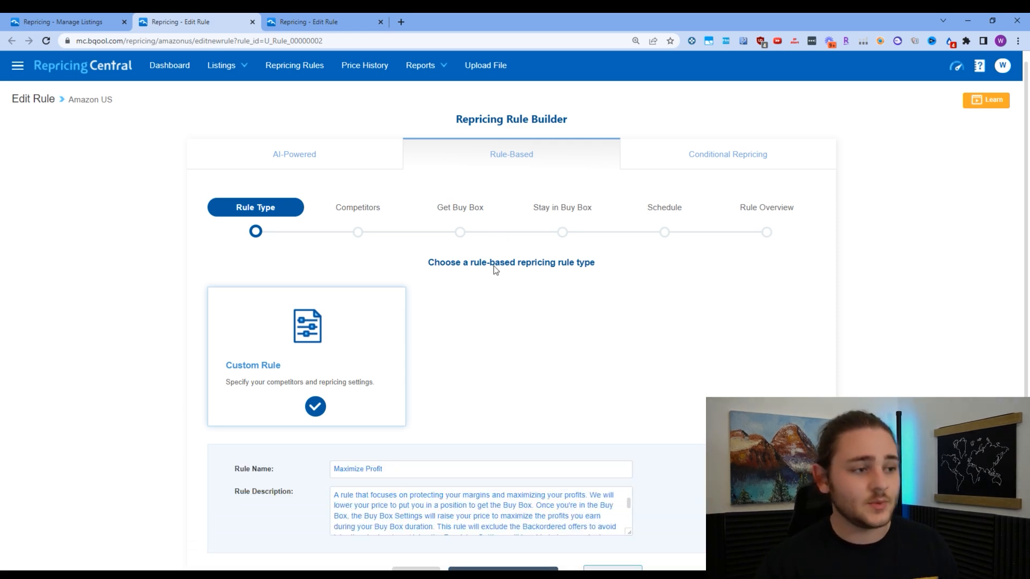
Examine the Maximize Profit rule's type, name and description in the Repricing Rule Builder.
{"action": "scroll", "coordinate": [446, 275], "scroll_direction": "down", "scroll_amount": 1}
{"action": "scroll", "coordinate": [539, 308], "scroll_direction": "up", "scroll_amount": 1}
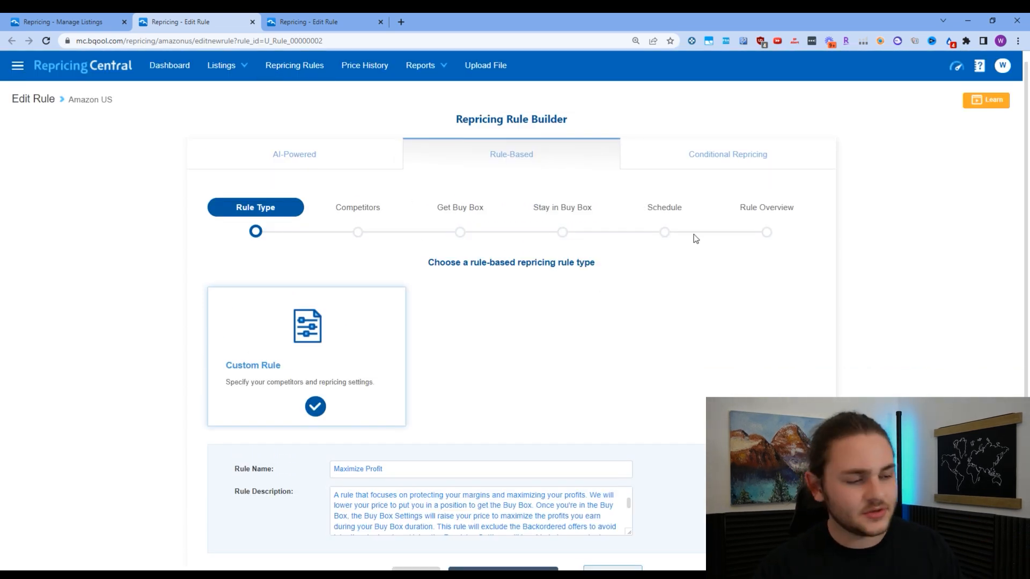
{"action": "scroll", "coordinate": [450, 350], "scroll_direction": "down", "scroll_amount": 1}
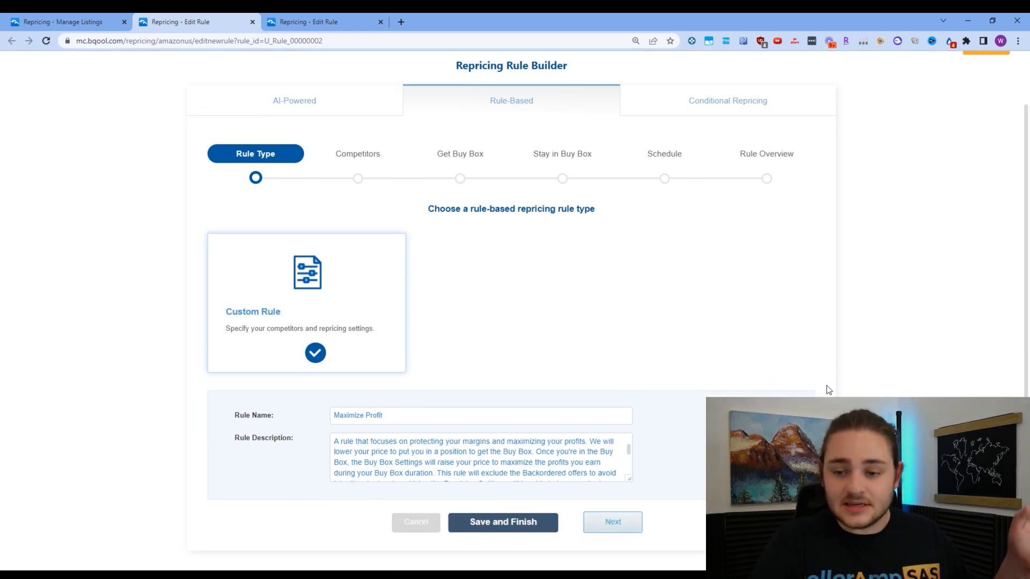
Advance the Maximize Profit rule to its Competitors stage and examine the Compete with and Choose Competitor(s) settings.
{"action": "left_click", "coordinate": [612, 523]}
{"action": "scroll", "coordinate": [485, 397], "scroll_direction": "down", "scroll_amount": 1}
{"action": "scroll", "coordinate": [491, 318], "scroll_direction": "down", "scroll_amount": 2}
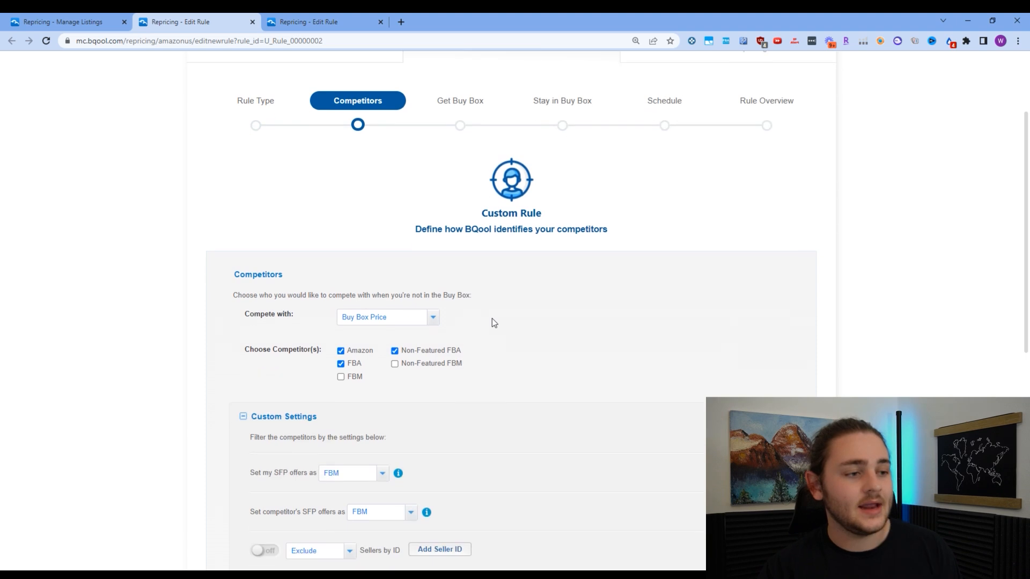
{"action": "scroll", "coordinate": [497, 324], "scroll_direction": "down", "scroll_amount": 1}
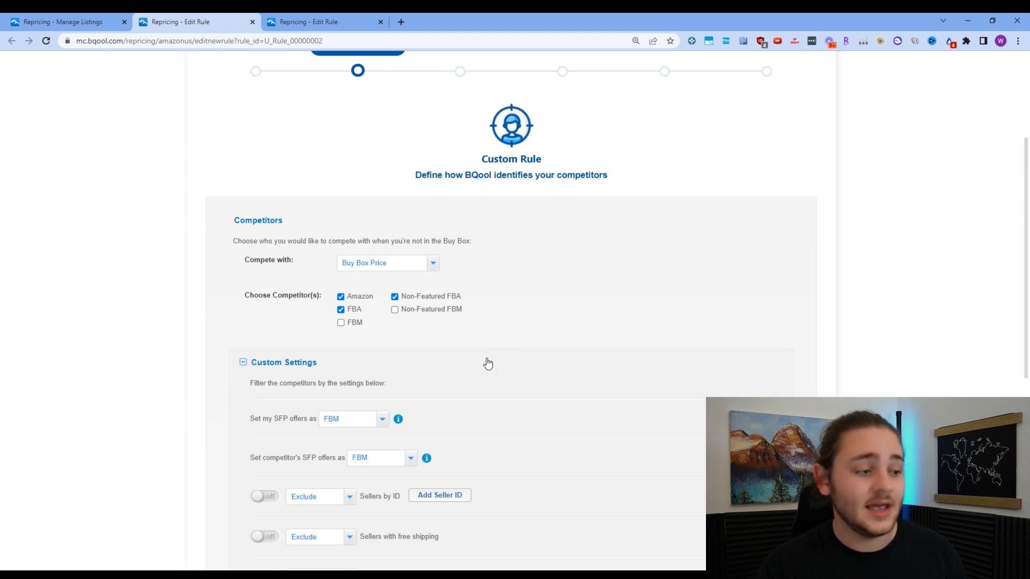
{"action": "scroll", "coordinate": [510, 324], "scroll_direction": "down", "scroll_amount": 1}
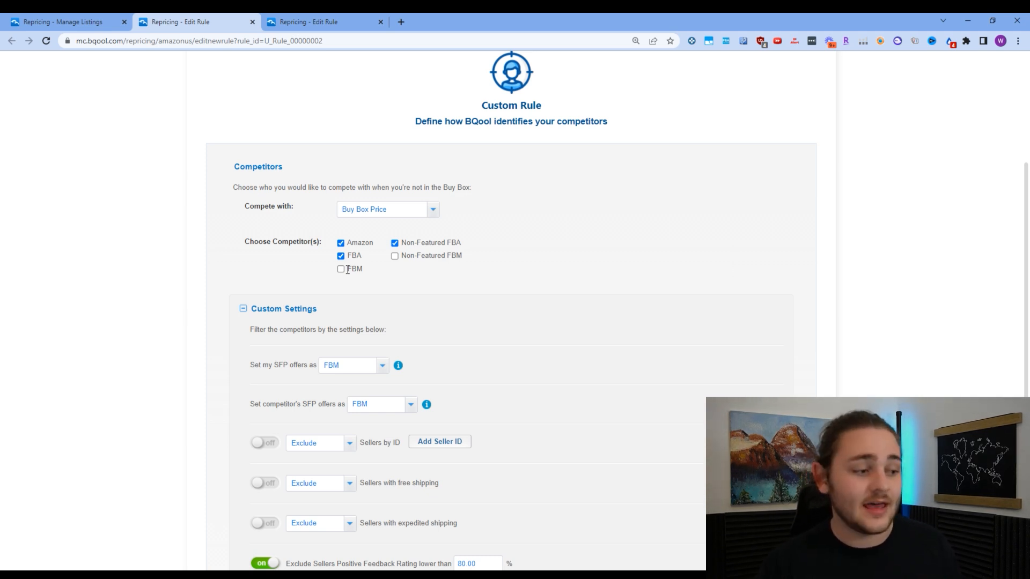
Examine the competitor custom settings for SFP offers, seller exclusions, feedback rating, feedback count and backordered products.
{"action": "scroll", "coordinate": [322, 226], "scroll_direction": "down", "scroll_amount": 3}
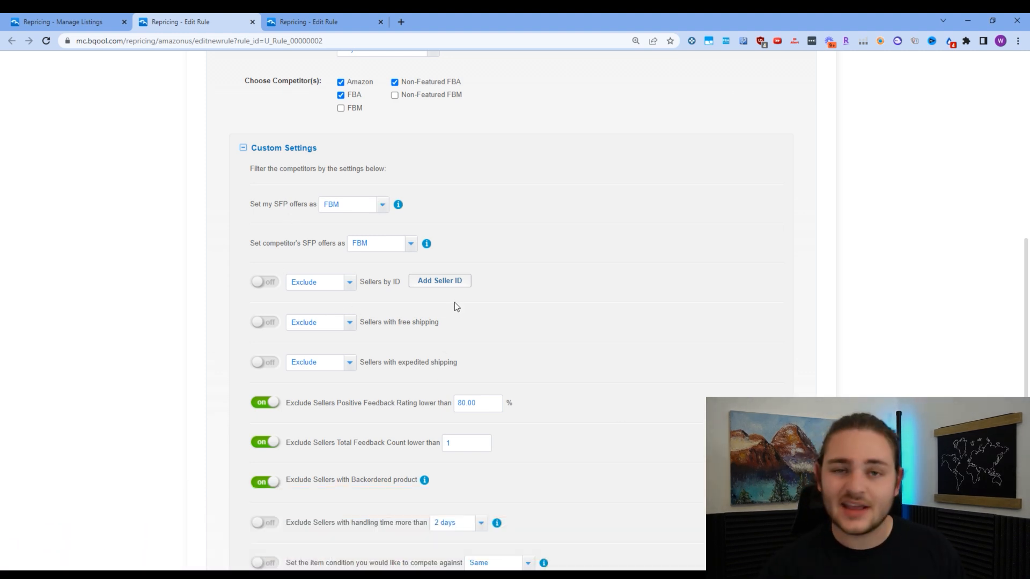
{"action": "left_click_drag", "start_coordinate": [274, 206], "coordinate": [290, 206]}
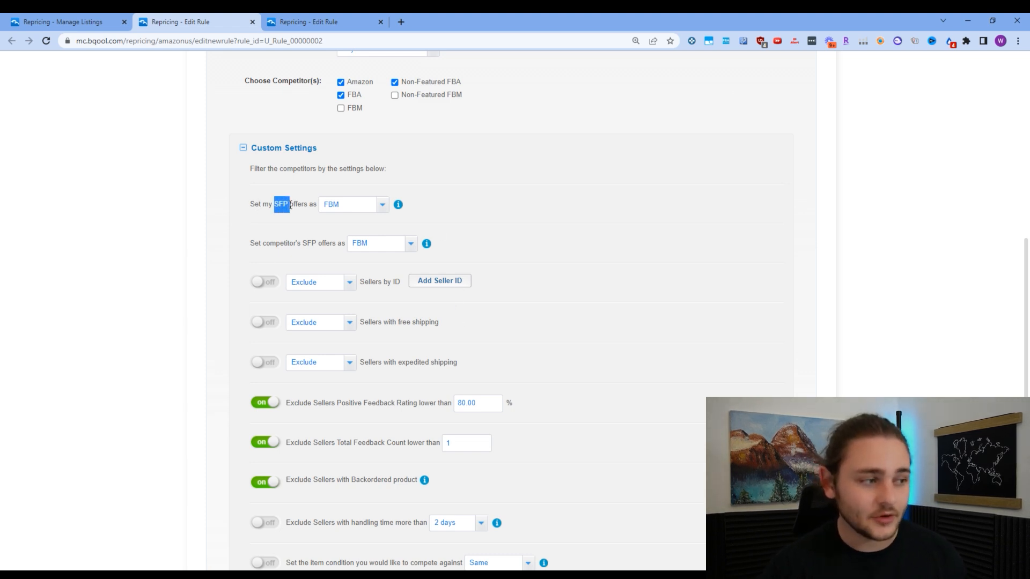
{"action": "left_click", "coordinate": [330, 253]}
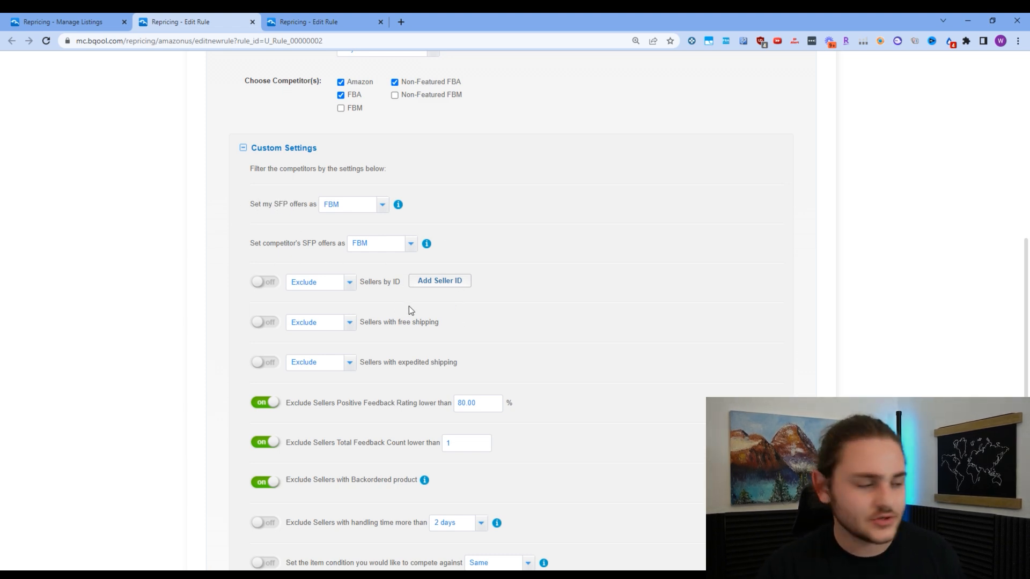
{"action": "scroll", "coordinate": [402, 305], "scroll_direction": "down", "scroll_amount": 1}
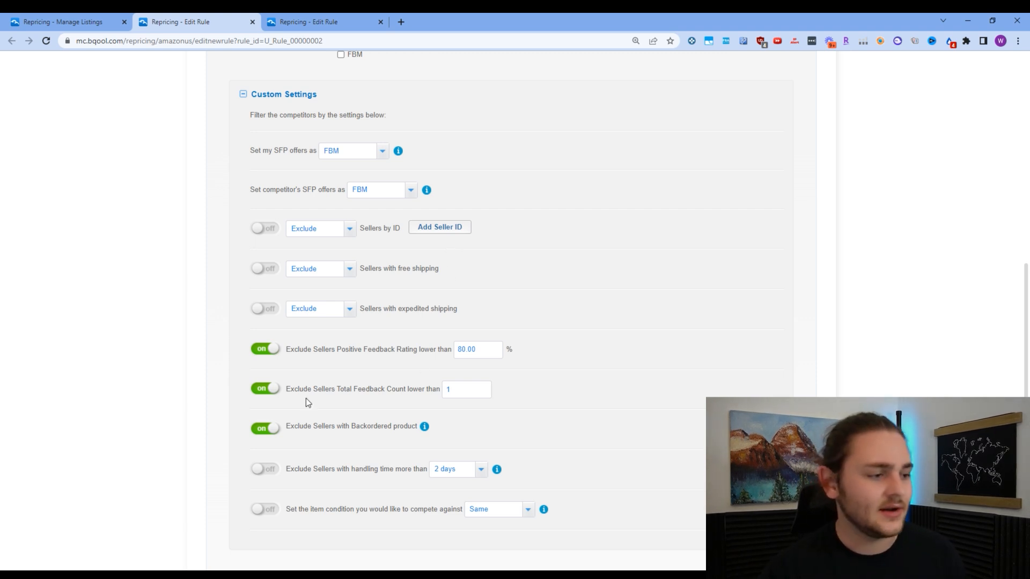
{"action": "scroll", "coordinate": [436, 337], "scroll_direction": "down", "scroll_amount": 1}
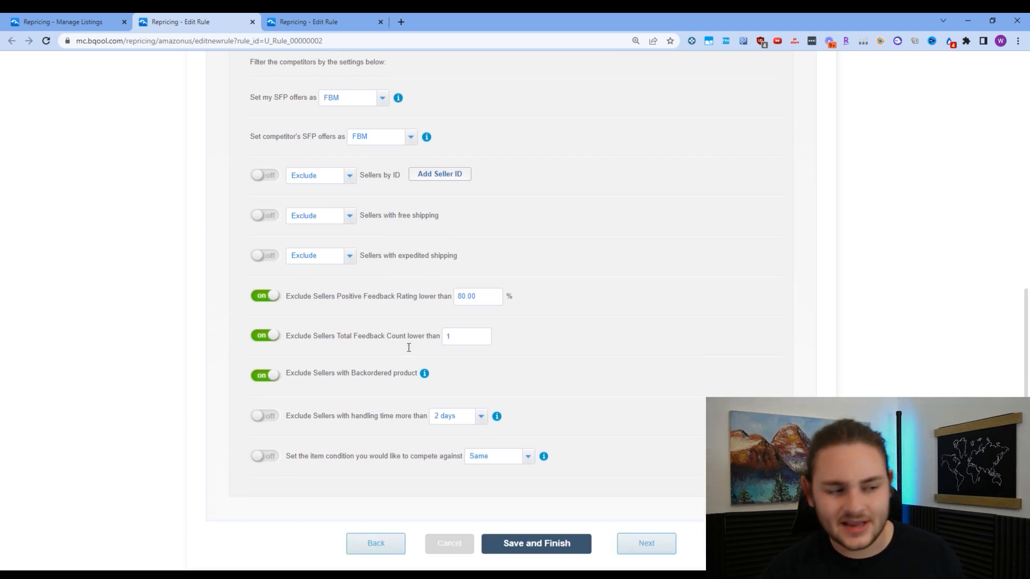
{"action": "left_click_drag", "start_coordinate": [285, 295], "coordinate": [377, 306]}
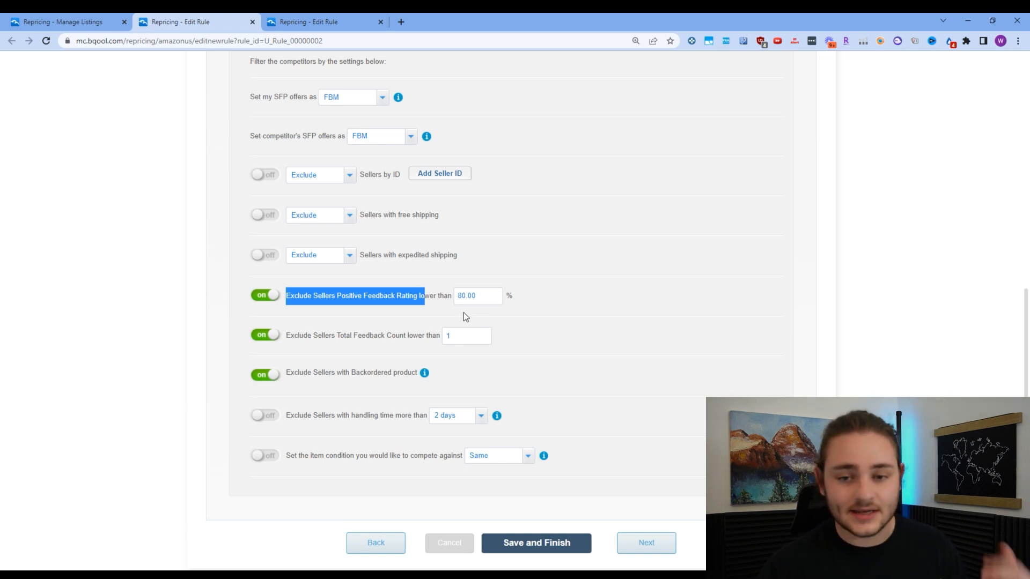
{"action": "left_click", "coordinate": [380, 346]}
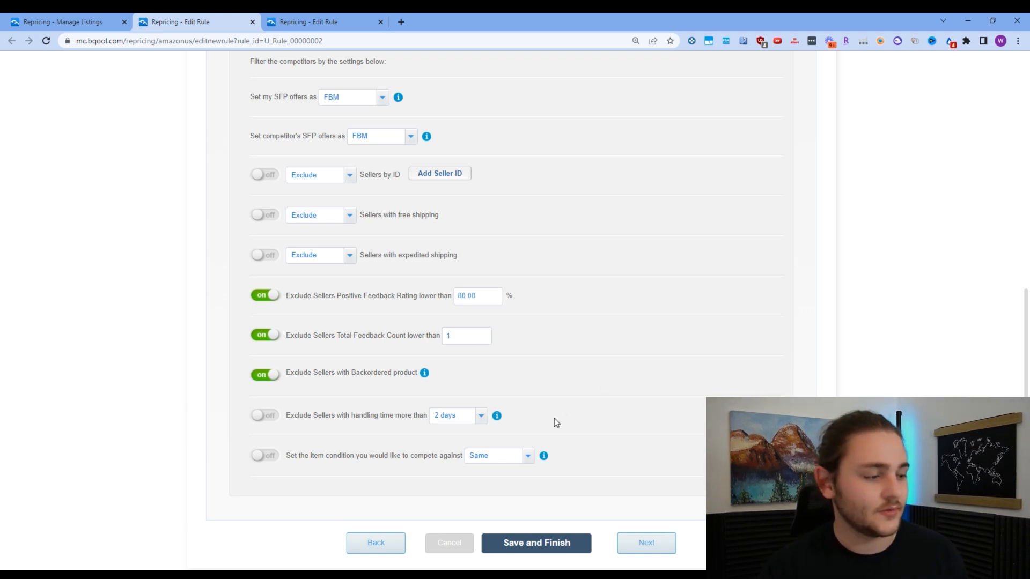
{"action": "left_click_drag", "start_coordinate": [285, 373], "coordinate": [406, 376]}
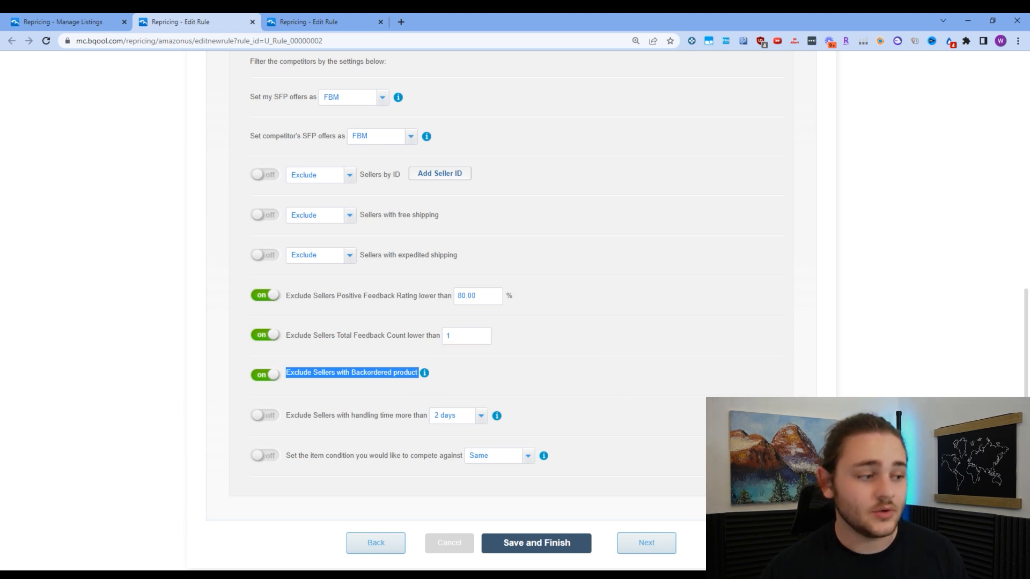
{"action": "left_click", "coordinate": [751, 389]}
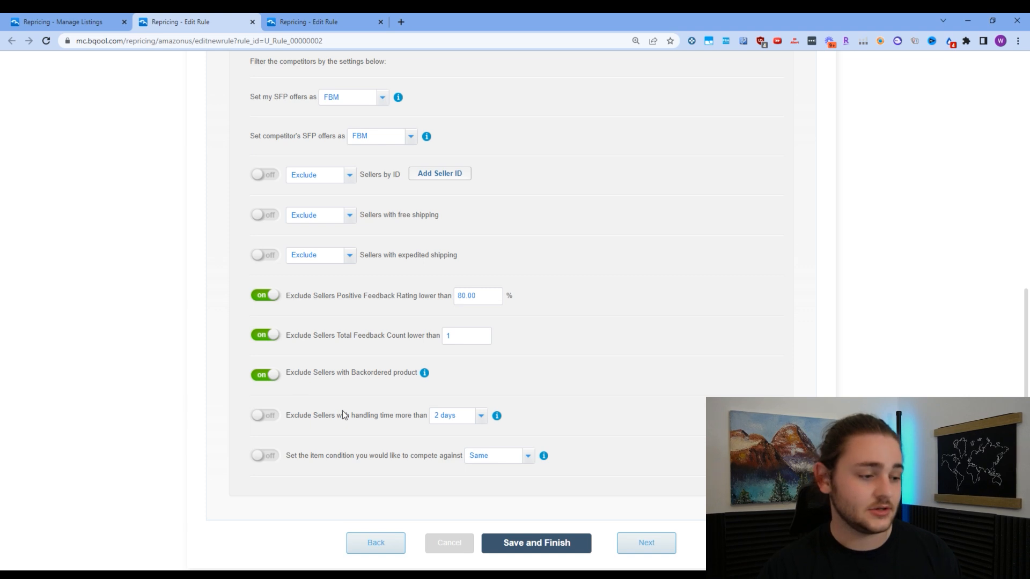
Examine the custom settings for sellers' handling time and the item condition to compete against.
{"action": "scroll", "coordinate": [369, 439], "scroll_direction": "down", "scroll_amount": 1}
{"action": "left_click_drag", "start_coordinate": [305, 394], "coordinate": [431, 401]}
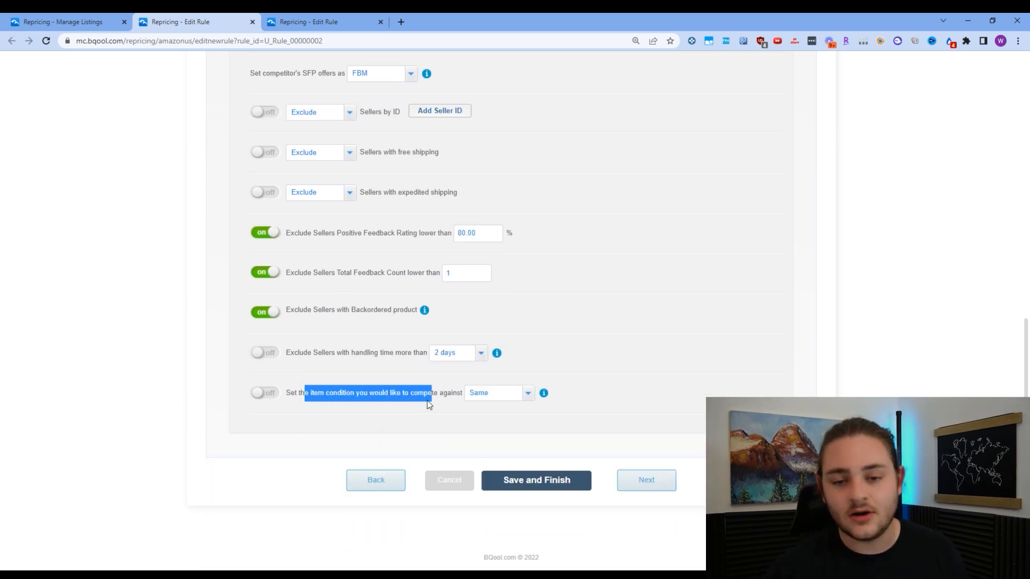
{"action": "left_click_drag", "start_coordinate": [334, 354], "coordinate": [394, 358]}
{"action": "left_click", "coordinate": [641, 357]}
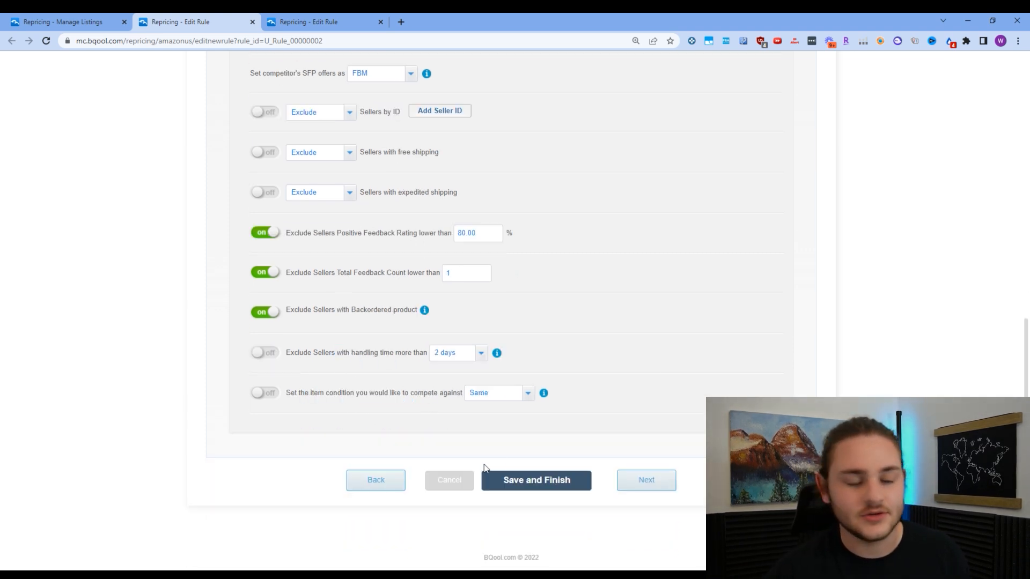
Advance to the Get Buy Box stage and examine the settings for a Buy Box winner found between Min & Max.
{"action": "left_click", "coordinate": [645, 480]}
{"action": "scroll", "coordinate": [421, 425], "scroll_direction": "down", "scroll_amount": 4}
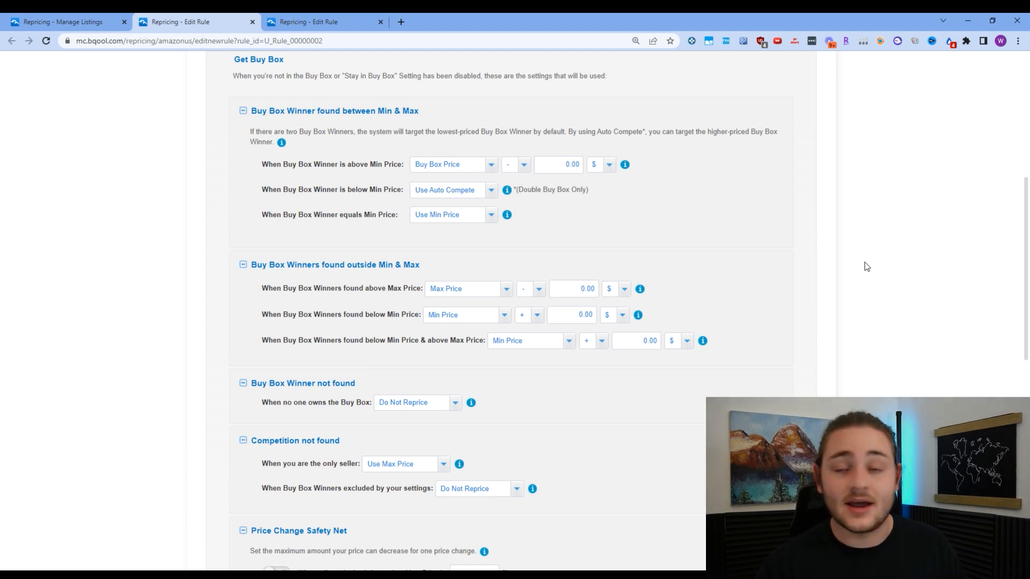
{"action": "left_click_drag", "start_coordinate": [261, 190], "coordinate": [368, 193]}
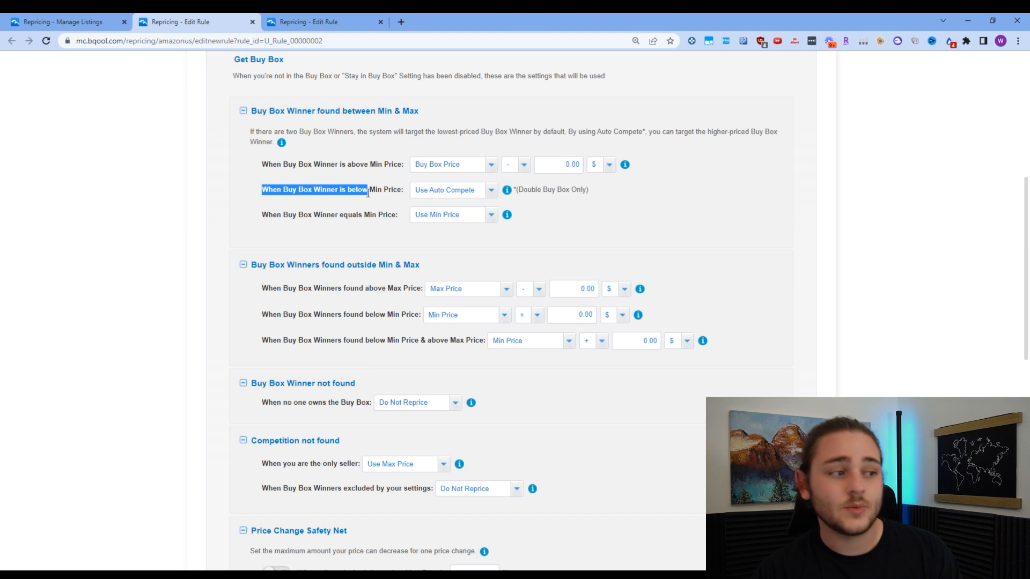
{"action": "left_click", "coordinate": [617, 217]}
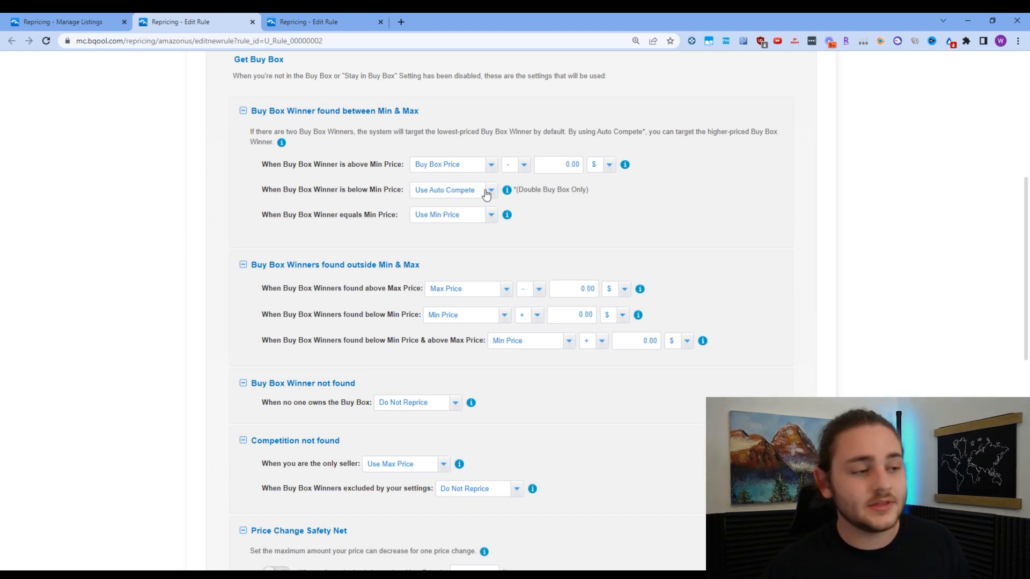
{"action": "scroll", "coordinate": [512, 290], "scroll_direction": "up", "scroll_amount": 2}
{"action": "mouse_move", "coordinate": [504, 299]}
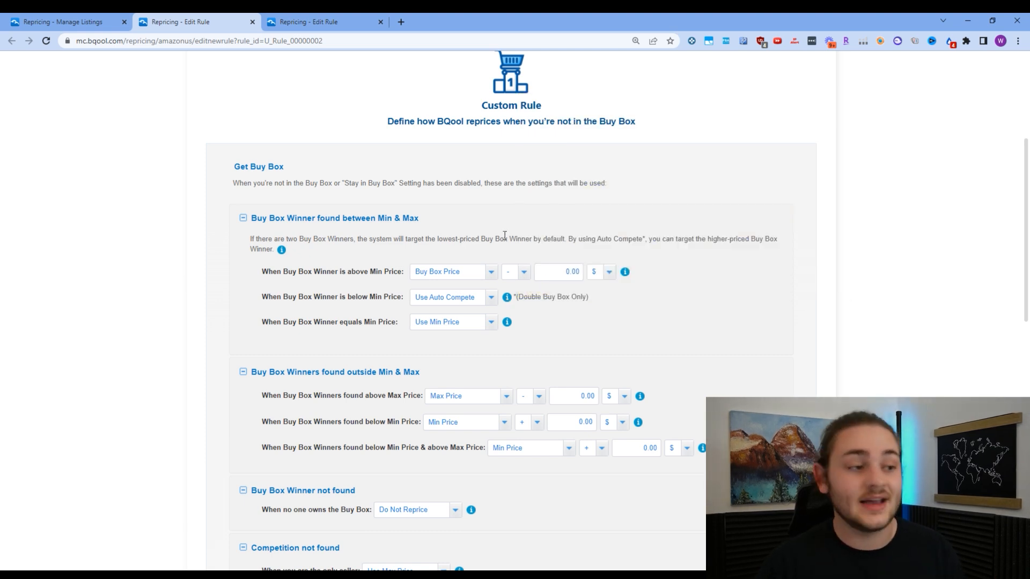
{"action": "scroll", "coordinate": [526, 317], "scroll_direction": "down", "scroll_amount": 3}
{"action": "left_click_drag", "start_coordinate": [272, 162], "coordinate": [388, 162]}
{"action": "left_click", "coordinate": [370, 185]}
{"action": "scroll", "coordinate": [352, 216], "scroll_direction": "up", "scroll_amount": 2}
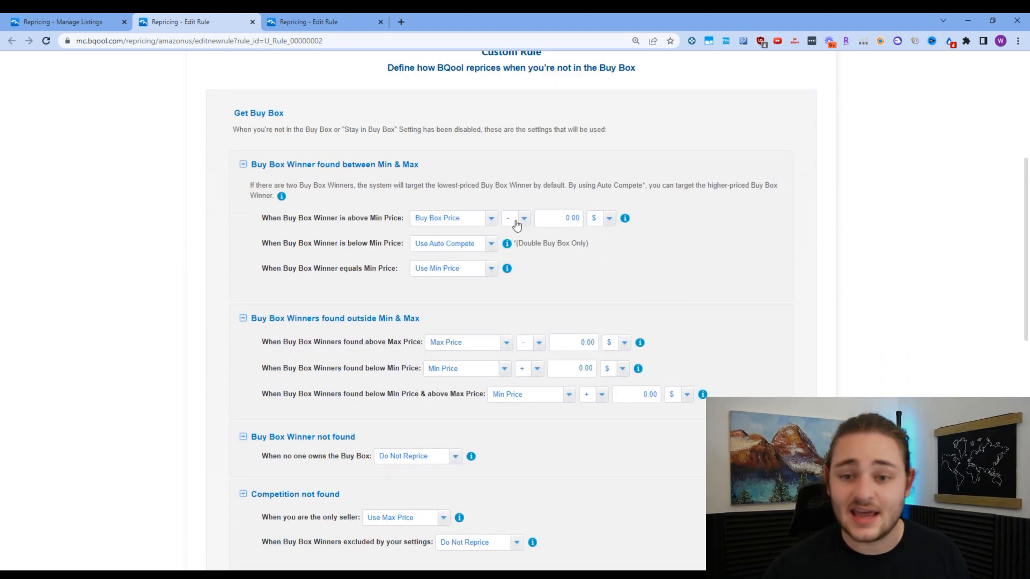
Examine the settings for Buy Box winners found outside Min & Max, including above Max Price and below Min Price.
{"action": "scroll", "coordinate": [417, 272], "scroll_direction": "down", "scroll_amount": 2}
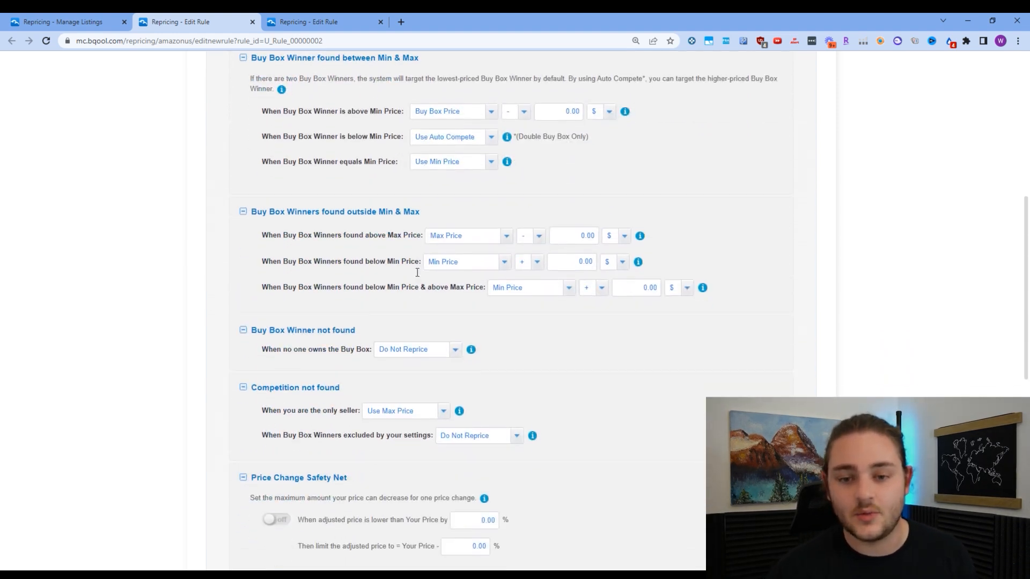
{"action": "scroll", "coordinate": [418, 272], "scroll_direction": "down", "scroll_amount": 1}
{"action": "left_click_drag", "start_coordinate": [261, 181], "coordinate": [404, 182]}
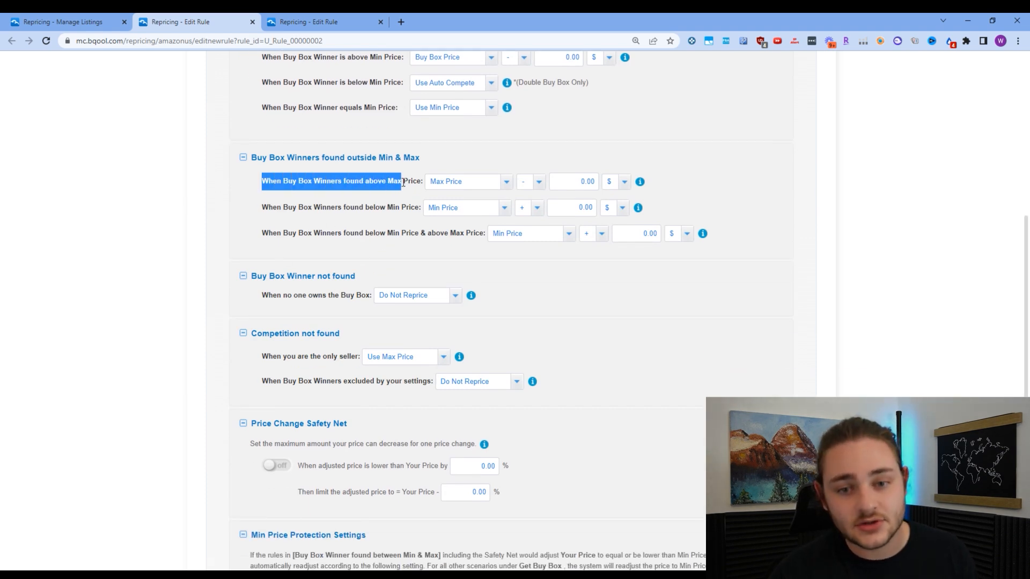
{"action": "left_click", "coordinate": [411, 182]}
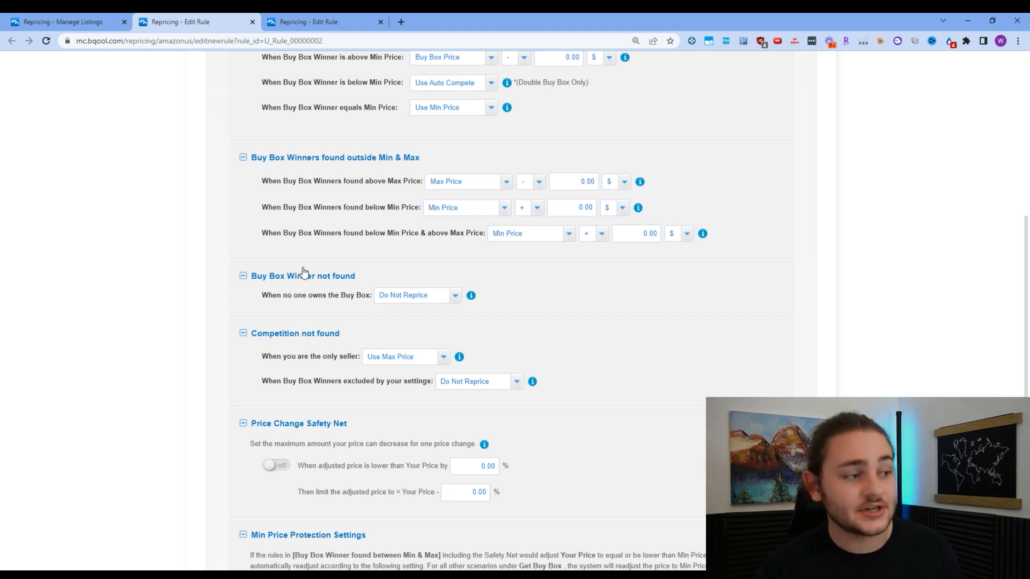
{"action": "left_click_drag", "start_coordinate": [263, 211], "coordinate": [410, 210]}
{"action": "left_click", "coordinate": [374, 219]}
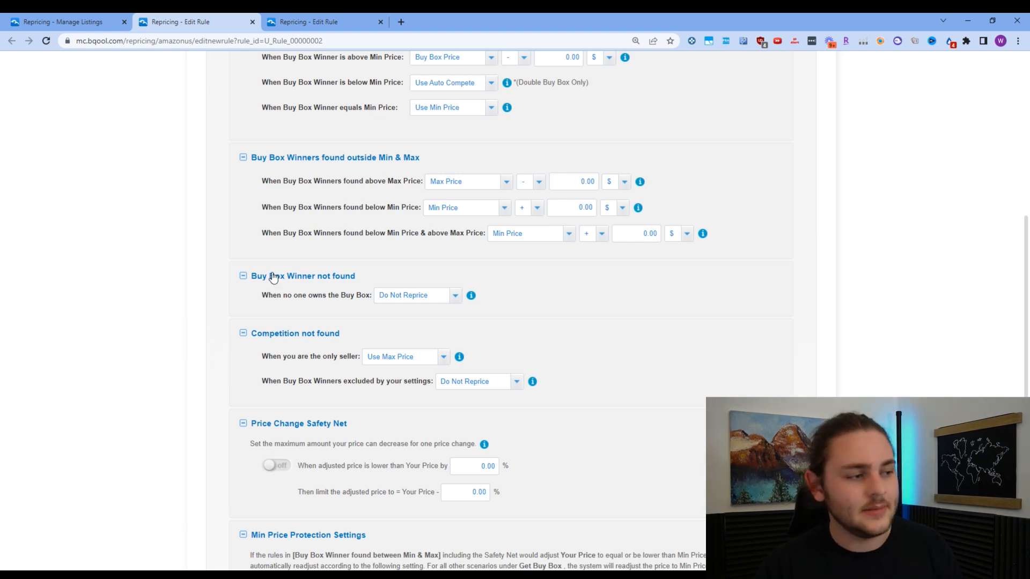
{"action": "left_click_drag", "start_coordinate": [253, 230], "coordinate": [455, 234]}
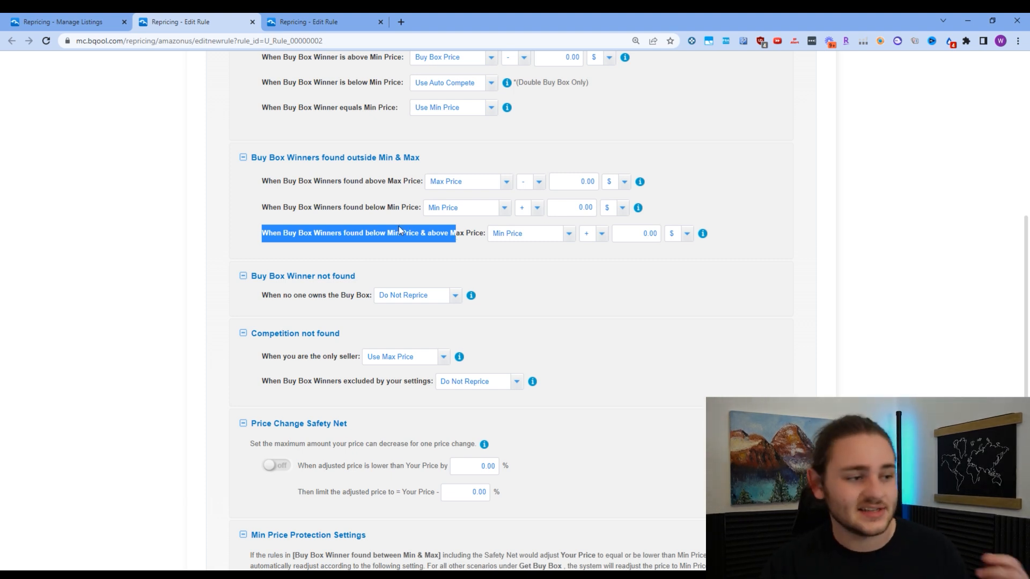
{"action": "left_click", "coordinate": [182, 212]}
{"action": "left_click_drag", "start_coordinate": [252, 205], "coordinate": [410, 219]}
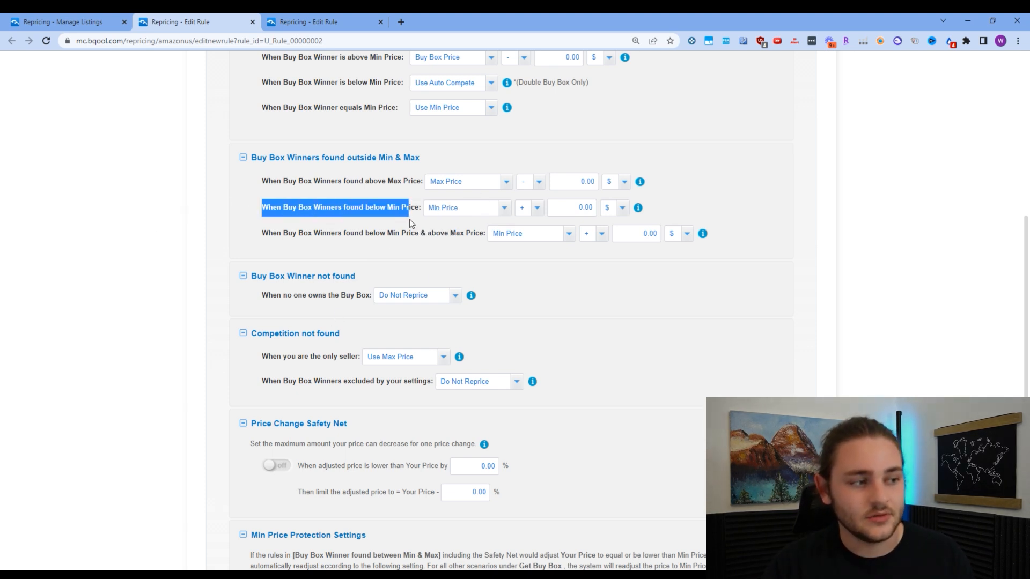
Examine the settings for when no one owns the Buy Box and when no competition is found.
{"action": "left_click", "coordinate": [271, 326]}
{"action": "left_click_drag", "start_coordinate": [244, 304], "coordinate": [336, 308]}
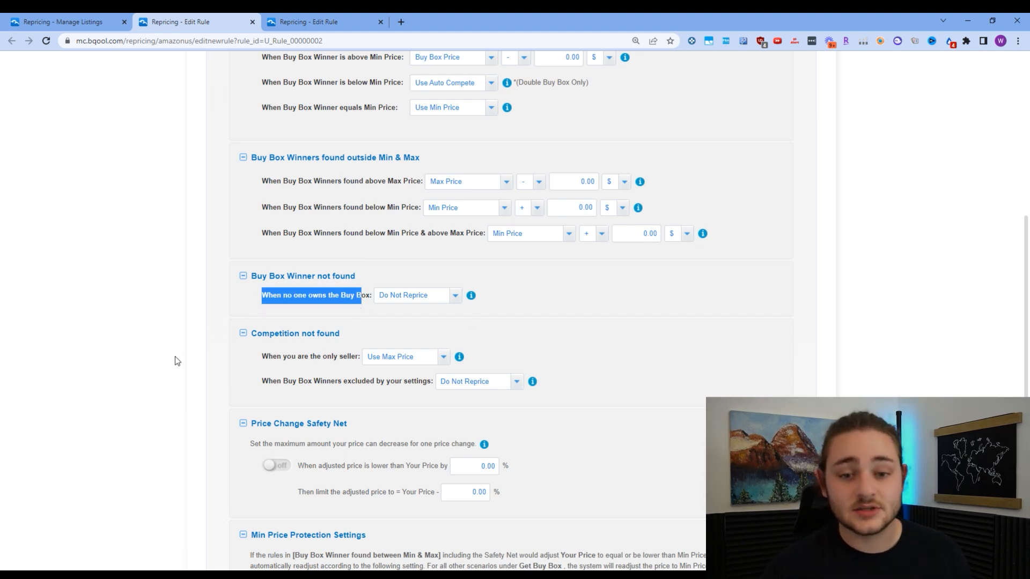
{"action": "left_click", "coordinate": [310, 338]}
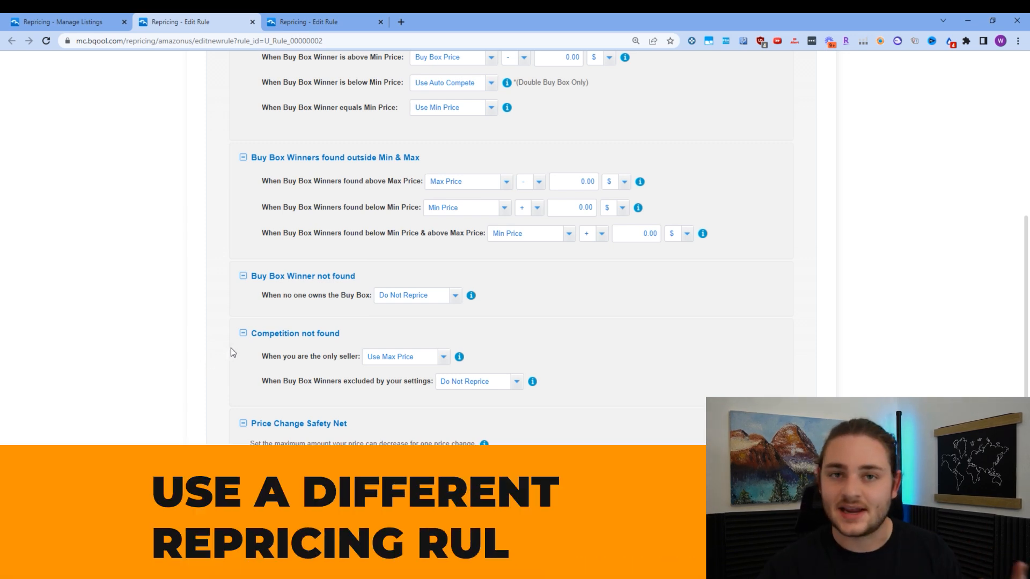
{"action": "scroll", "coordinate": [218, 337], "scroll_direction": "down", "scroll_amount": 1}
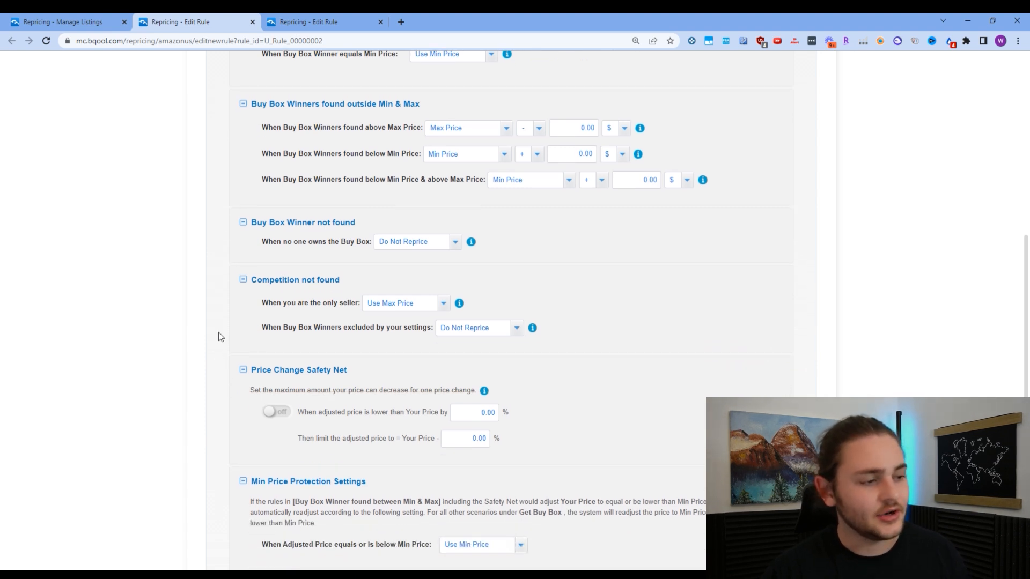
Examine how the rule reprices when you are the only seller and when Buy Box winners are excluded by your settings.
{"action": "scroll", "coordinate": [218, 332], "scroll_direction": "down", "scroll_amount": 1}
{"action": "triple_click", "coordinate": [370, 252]}
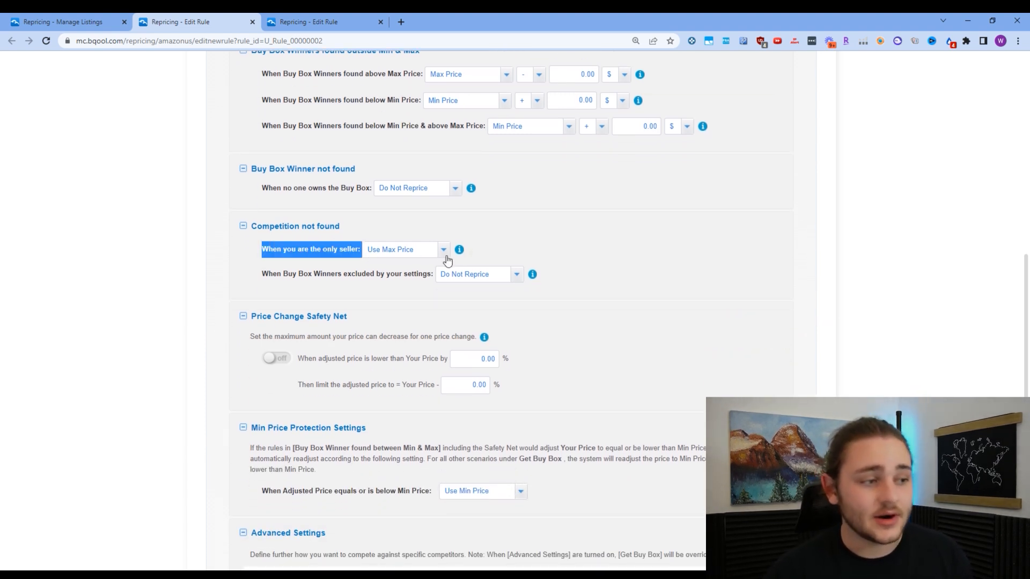
{"action": "mouse_move", "coordinate": [459, 253]}
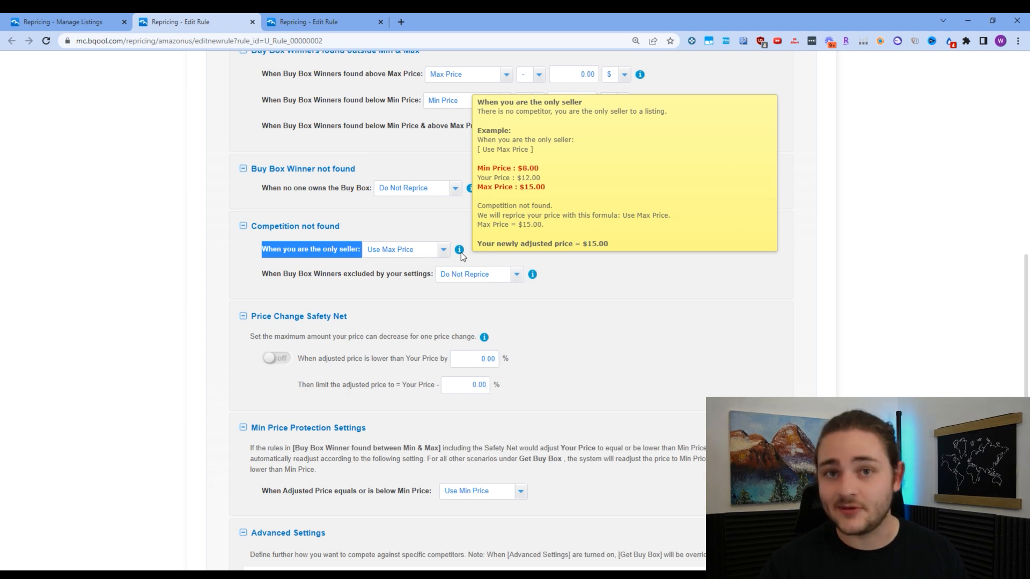
{"action": "left_click_drag", "start_coordinate": [260, 274], "coordinate": [440, 280]}
{"action": "left_click", "coordinate": [396, 302]}
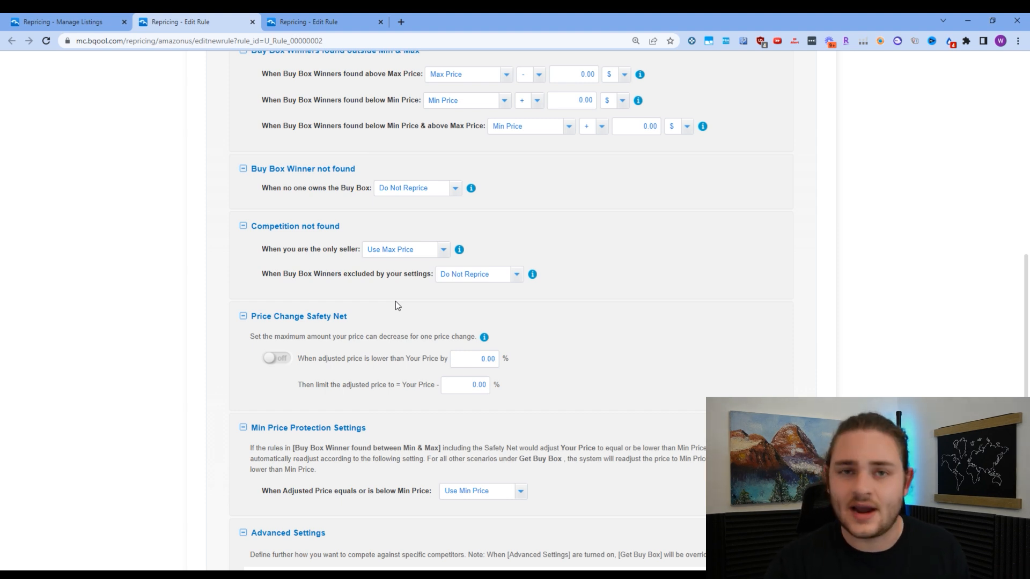
Examine the Price Change Safety Net settings that limit how far a single price change can decrease the price.
{"action": "scroll", "coordinate": [287, 348], "scroll_direction": "down", "scroll_amount": 1}
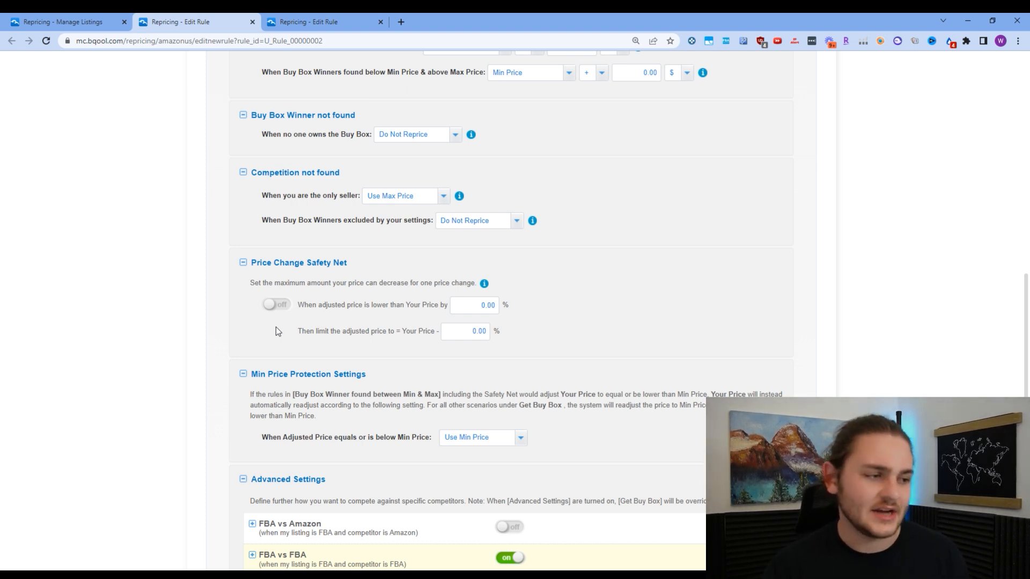
{"action": "scroll", "coordinate": [221, 322], "scroll_direction": "down", "scroll_amount": 1}
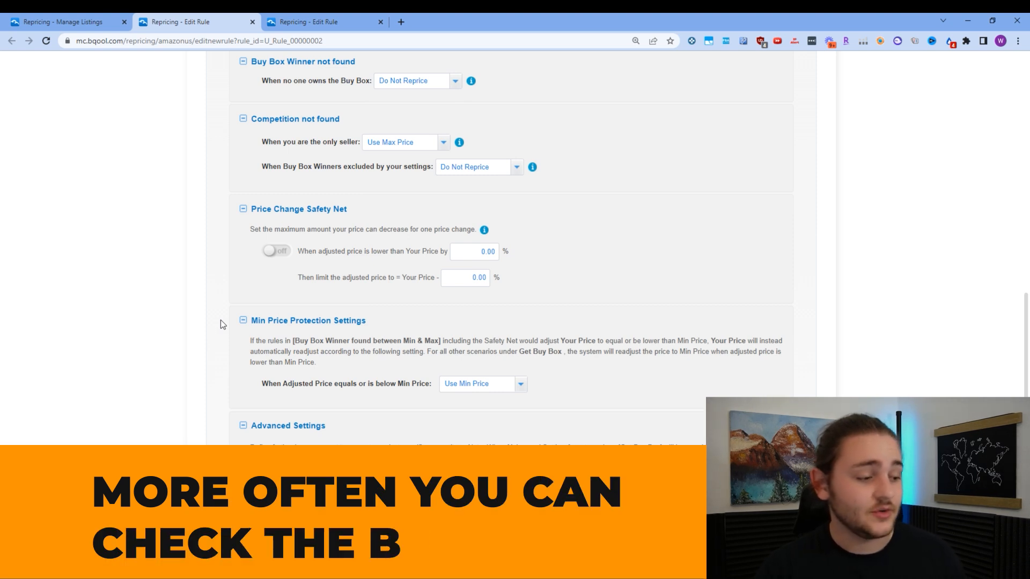
{"action": "scroll", "coordinate": [339, 315], "scroll_direction": "down", "scroll_amount": 1}
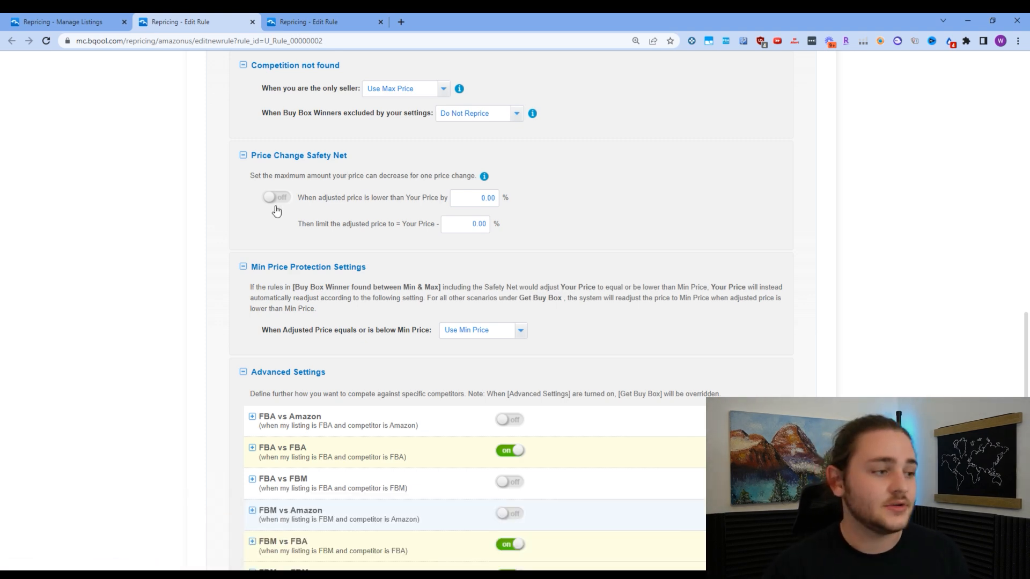
{"action": "left_click_drag", "start_coordinate": [299, 197], "coordinate": [443, 205]}
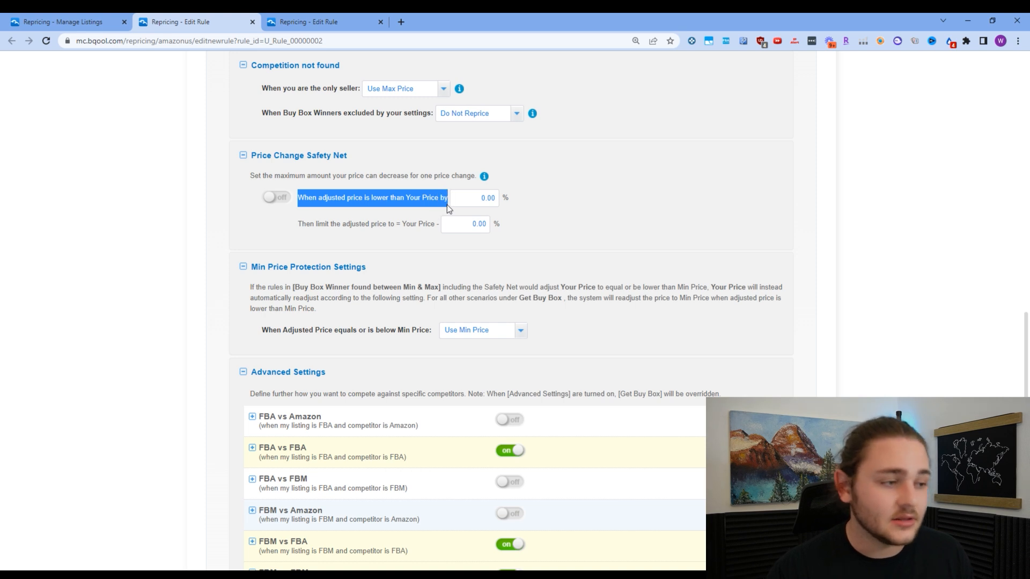
{"action": "left_click", "coordinate": [477, 201]}
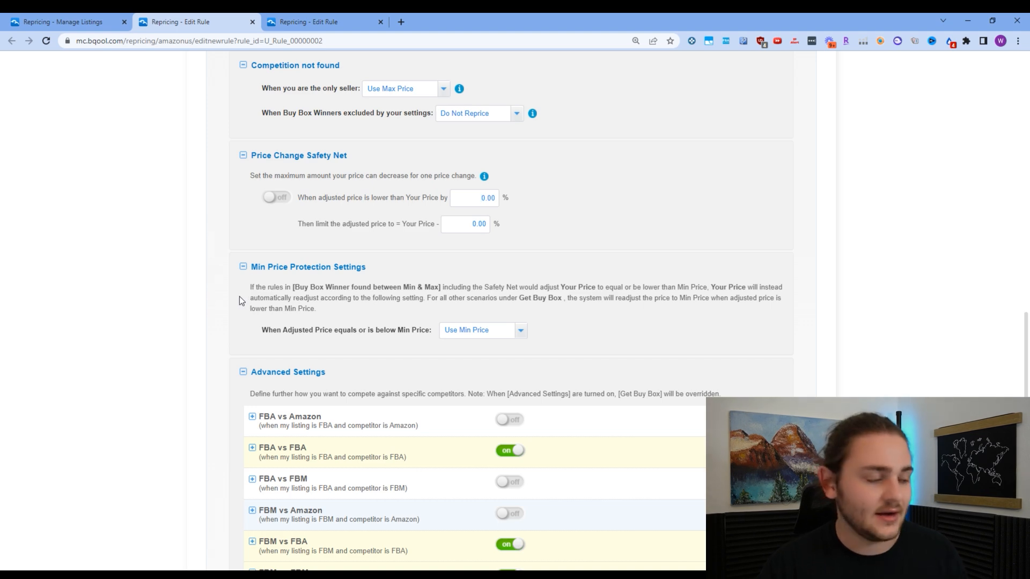
Examine the Min Price Protection setting for when the adjusted price equals or is below Min Price.
{"action": "scroll", "coordinate": [259, 225], "scroll_direction": "down", "scroll_amount": 2}
{"action": "left_click_drag", "start_coordinate": [258, 224], "coordinate": [427, 229]}
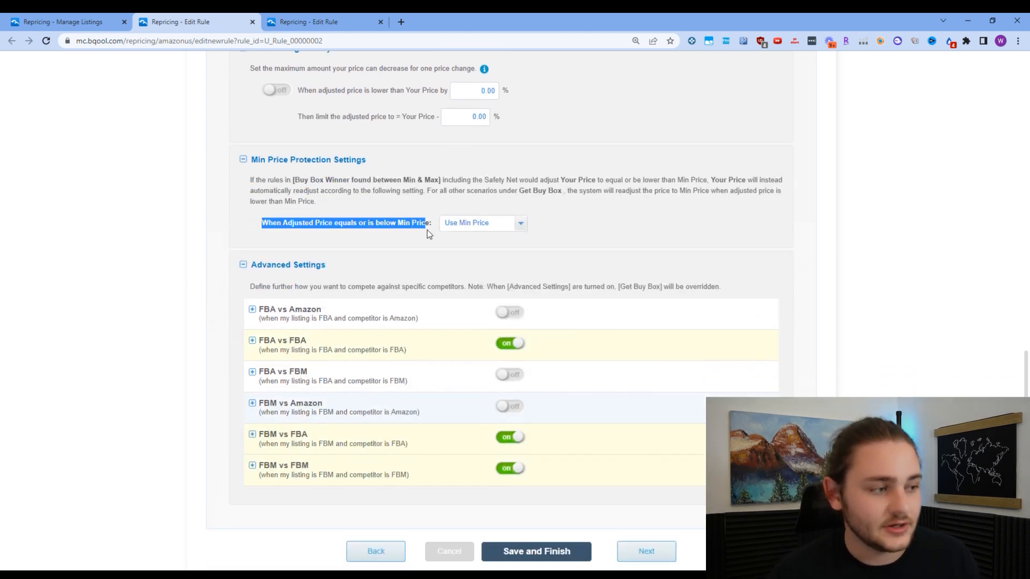
{"action": "left_click", "coordinate": [84, 250]}
{"action": "scroll", "coordinate": [123, 287], "scroll_direction": "up", "scroll_amount": 1}
{"action": "scroll", "coordinate": [252, 299], "scroll_direction": "up", "scroll_amount": 11}
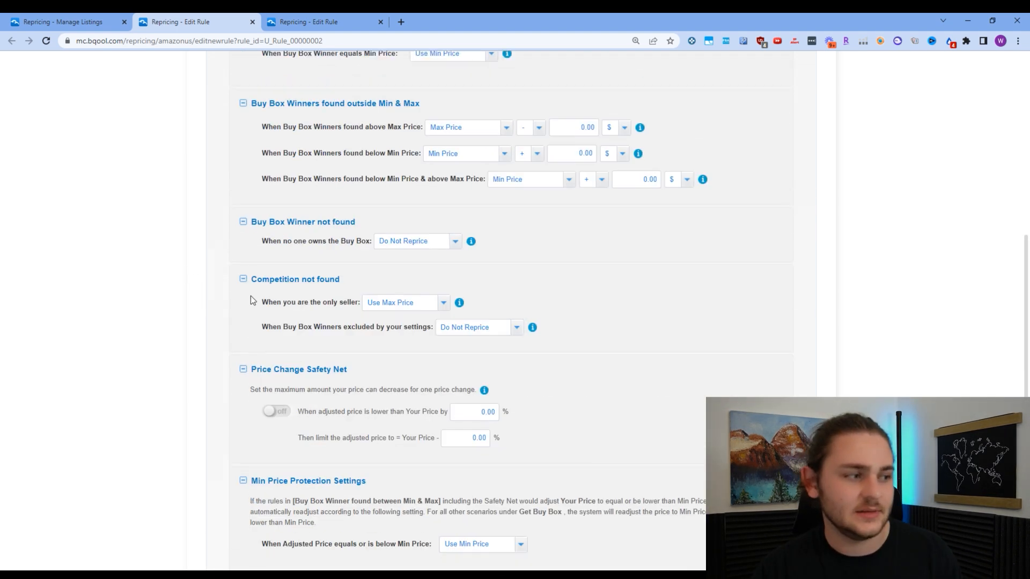
Expand the FBA vs Amazon scenario in the Advanced Settings to view its repricing options.
{"action": "scroll", "coordinate": [259, 256], "scroll_direction": "down", "scroll_amount": 9}
{"action": "scroll", "coordinate": [258, 253], "scroll_direction": "down", "scroll_amount": 3}
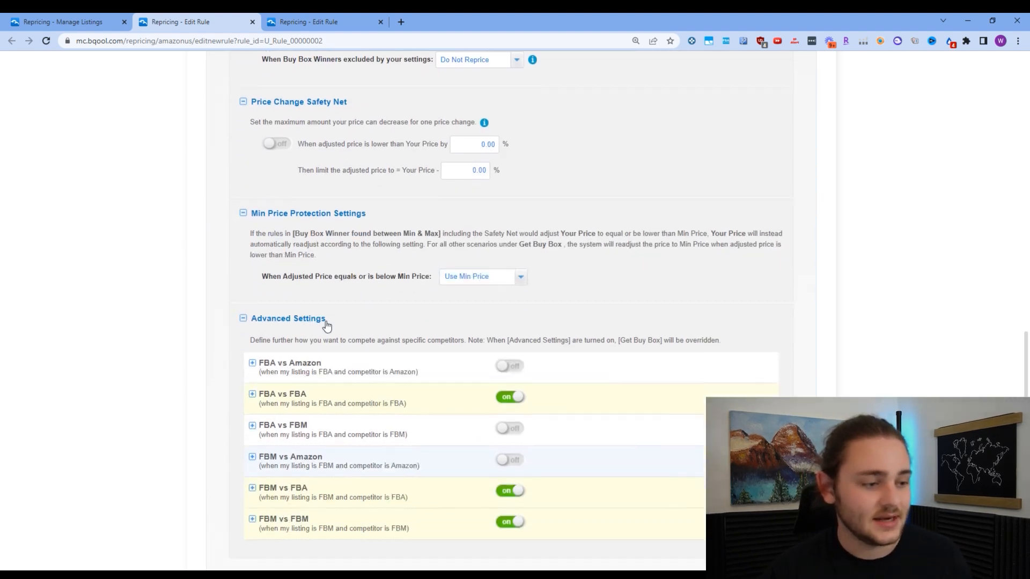
{"action": "scroll", "coordinate": [404, 359], "scroll_direction": "down", "scroll_amount": 1}
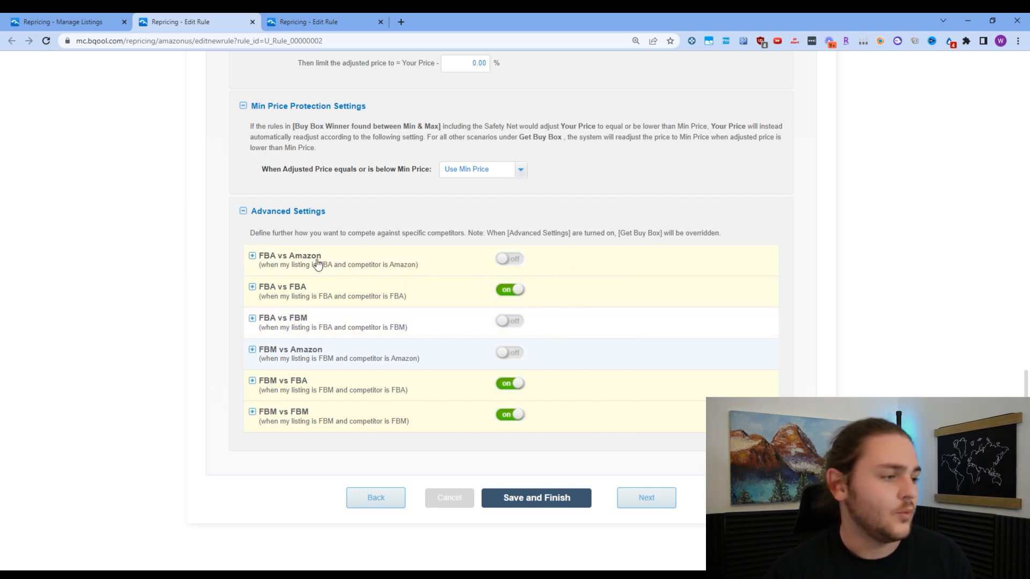
{"action": "left_click", "coordinate": [252, 257]}
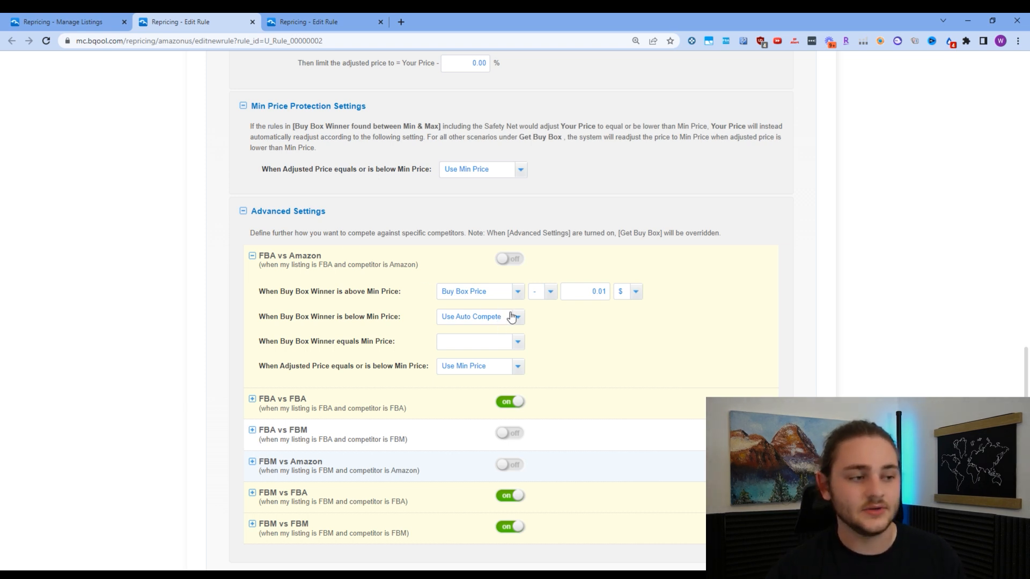
Turn off the FBA vs FBA, FBM vs FBA and FBM vs FBM scenarios in the Advanced Settings.
{"action": "left_click", "coordinate": [510, 402]}
{"action": "left_click", "coordinate": [510, 496]}
{"action": "left_click", "coordinate": [510, 526]}
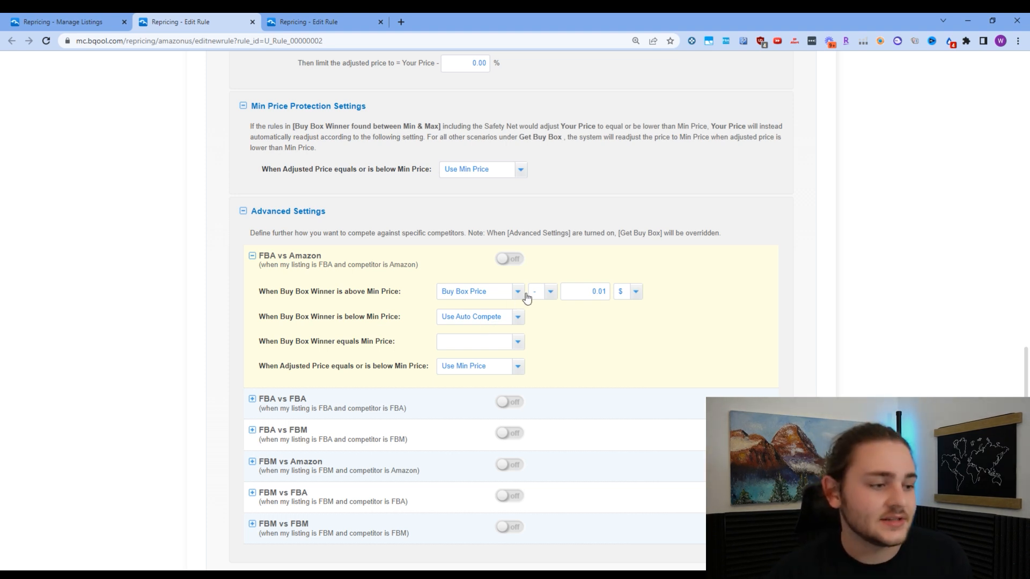
Set FBA vs Amazon to reprice at Buy Box Price minus 5% when the Buy Box winner is above Min Price.
{"action": "left_click", "coordinate": [622, 291]}
{"action": "left_click", "coordinate": [622, 322]}
{"action": "double_click", "coordinate": [592, 290]}
{"action": "type", "text": "5"}
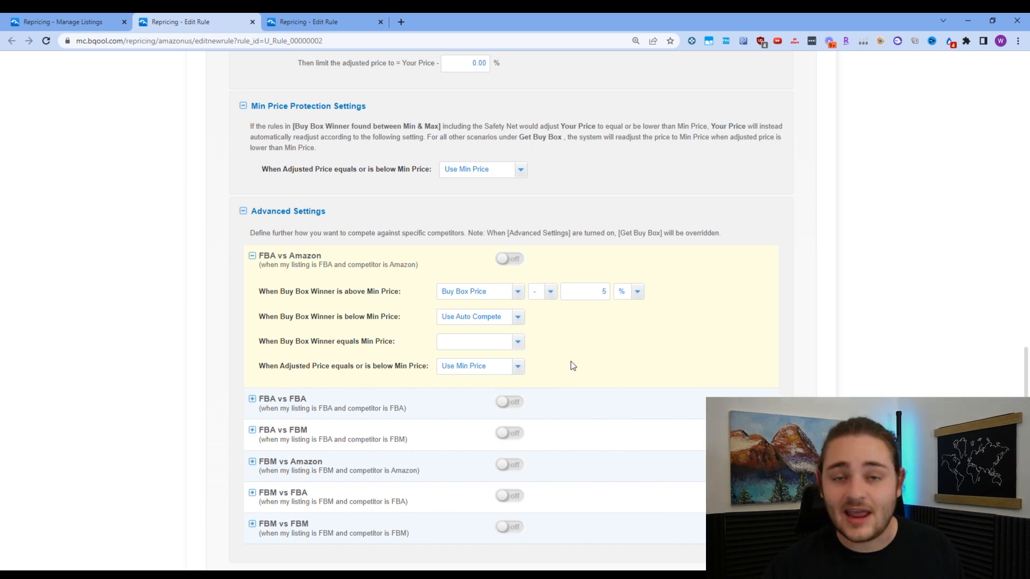
{"action": "scroll", "coordinate": [569, 361], "scroll_direction": "down", "scroll_amount": 2}
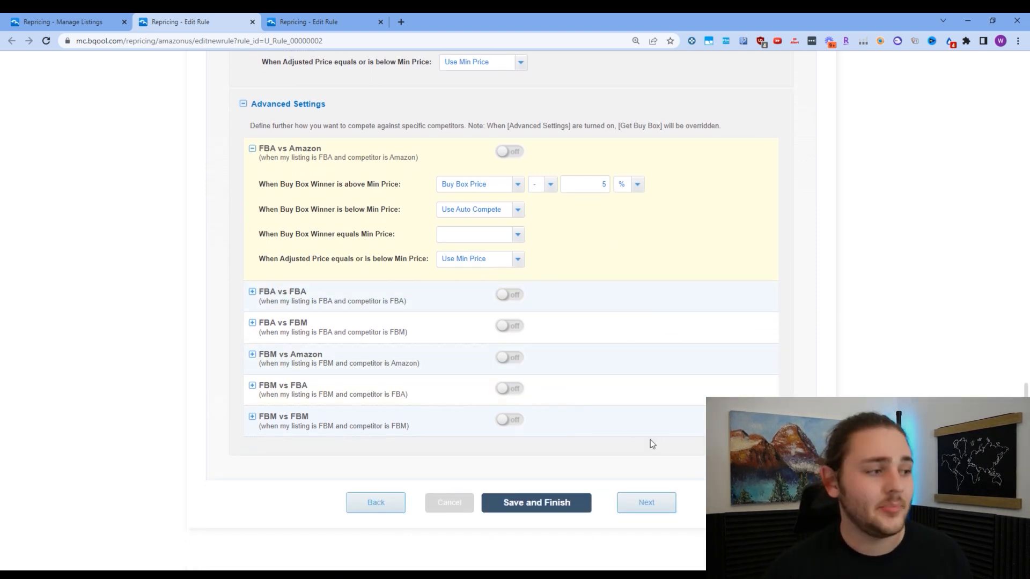
{"action": "scroll", "coordinate": [651, 443], "scroll_direction": "up", "scroll_amount": 1}
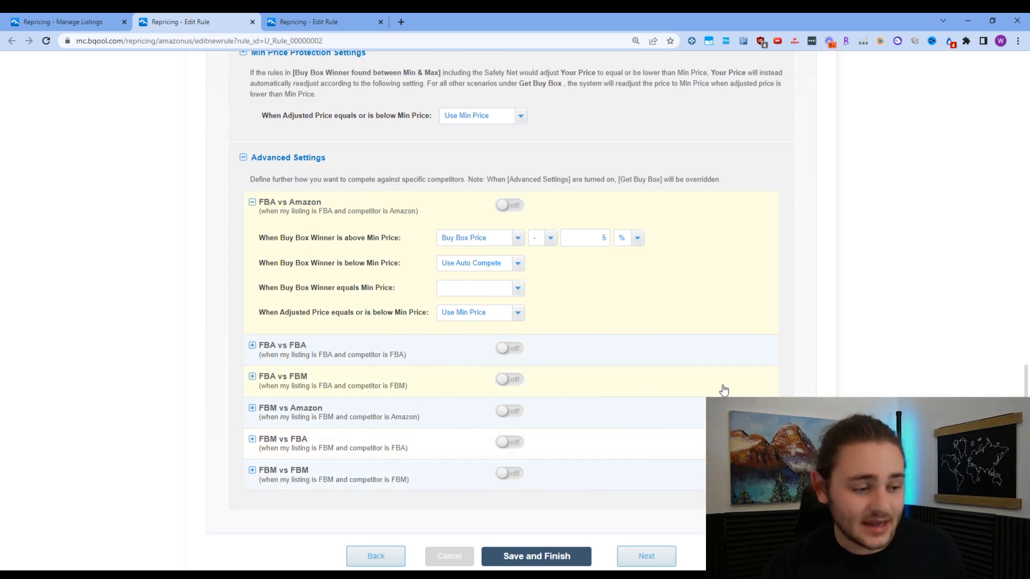
Advance to the Stay in Buy Box stage and examine the Buy Box setting that raises the price to maximize profit.
{"action": "scroll", "coordinate": [719, 391], "scroll_direction": "down", "scroll_amount": 1}
{"action": "left_click", "coordinate": [645, 507]}
{"action": "scroll", "coordinate": [587, 408], "scroll_direction": "down", "scroll_amount": 3}
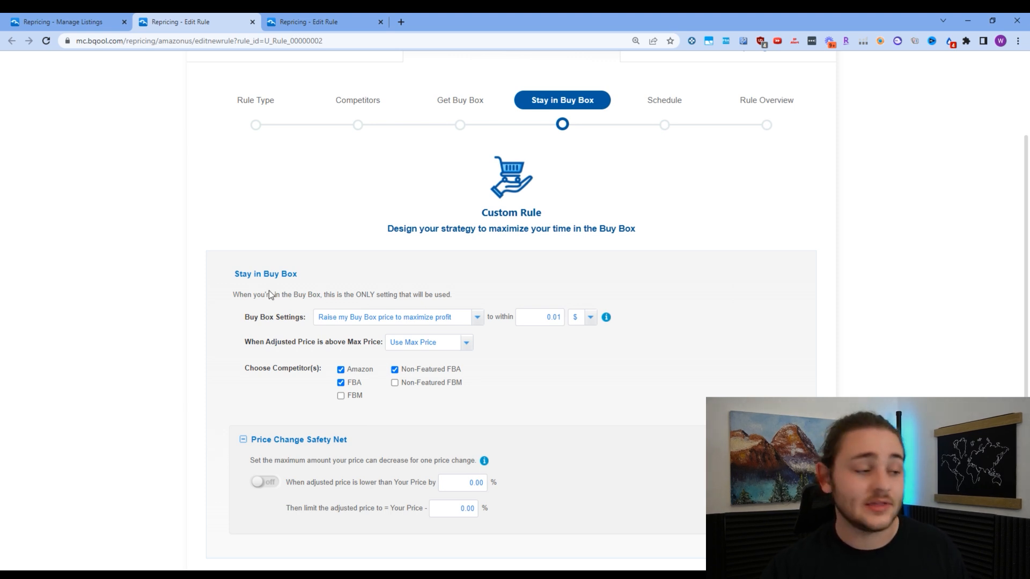
{"action": "scroll", "coordinate": [263, 294], "scroll_direction": "down", "scroll_amount": 2}
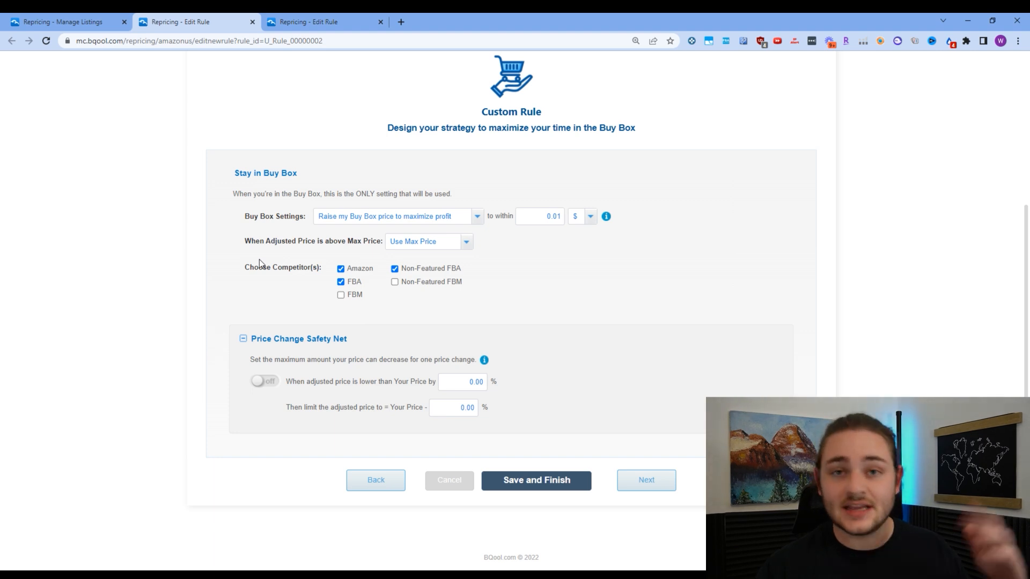
{"action": "left_click_drag", "start_coordinate": [234, 210], "coordinate": [639, 230]}
{"action": "left_click", "coordinate": [614, 265]}
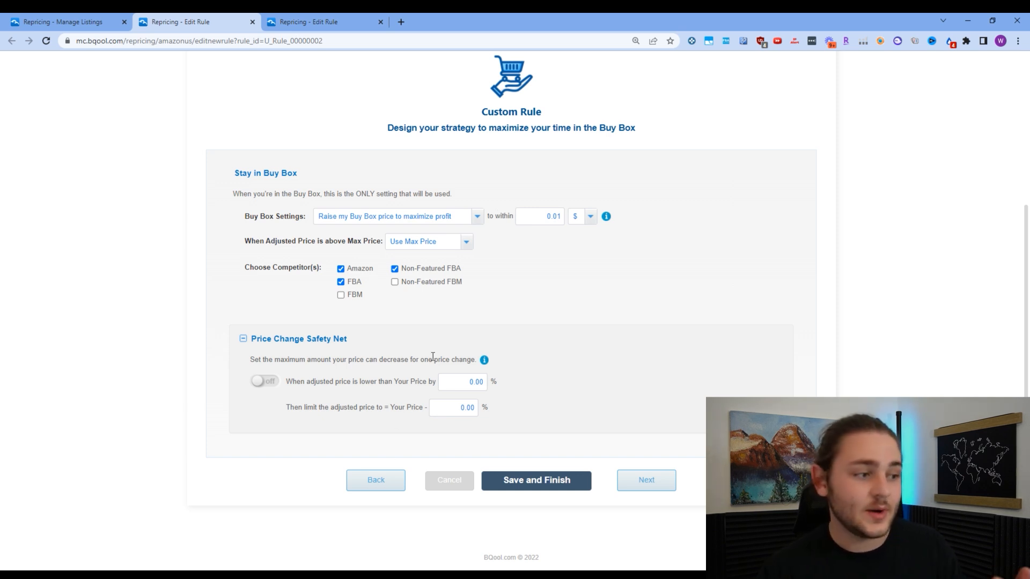
Examine the Stay in Buy Box handling of adjusted prices above Max Price and the competitors chosen there.
{"action": "left_click_drag", "start_coordinate": [244, 242], "coordinate": [424, 247]}
{"action": "left_click", "coordinate": [299, 294]}
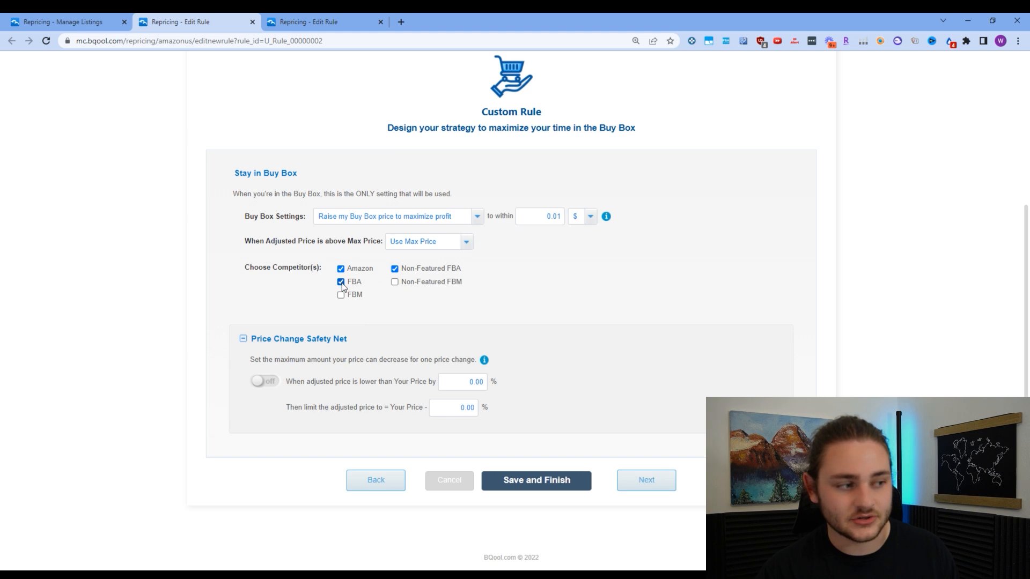
{"action": "scroll", "coordinate": [518, 508], "scroll_direction": "up", "scroll_amount": 2}
{"action": "scroll", "coordinate": [616, 533], "scroll_direction": "down", "scroll_amount": 2}
{"action": "scroll", "coordinate": [704, 424], "scroll_direction": "up", "scroll_amount": 2}
{"action": "scroll", "coordinate": [704, 424], "scroll_direction": "down", "scroll_amount": 2}
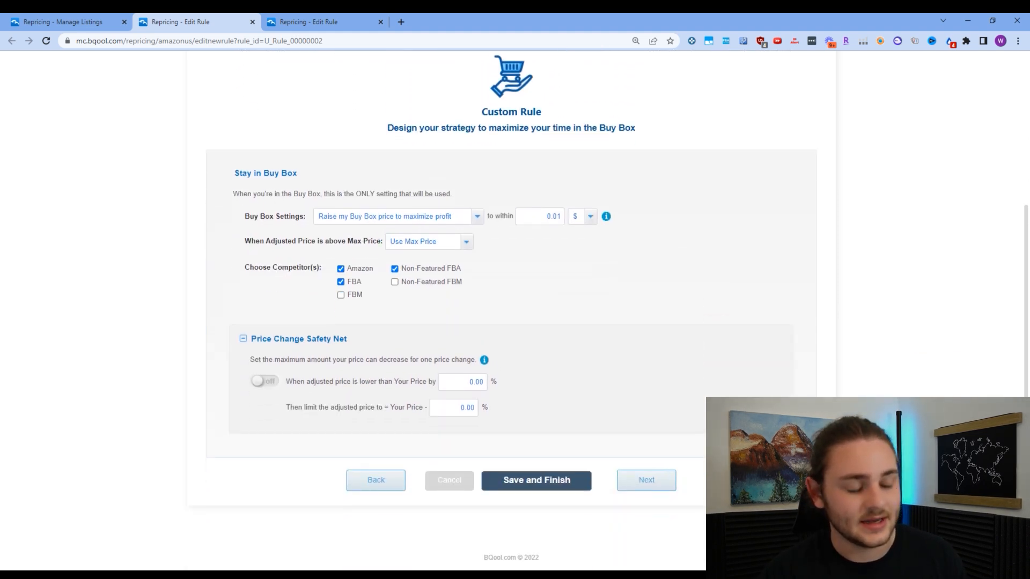
Advance to the Schedule stage and examine the repeated schedule's times for pausing and enabling repricing.
{"action": "left_click", "coordinate": [646, 480]}
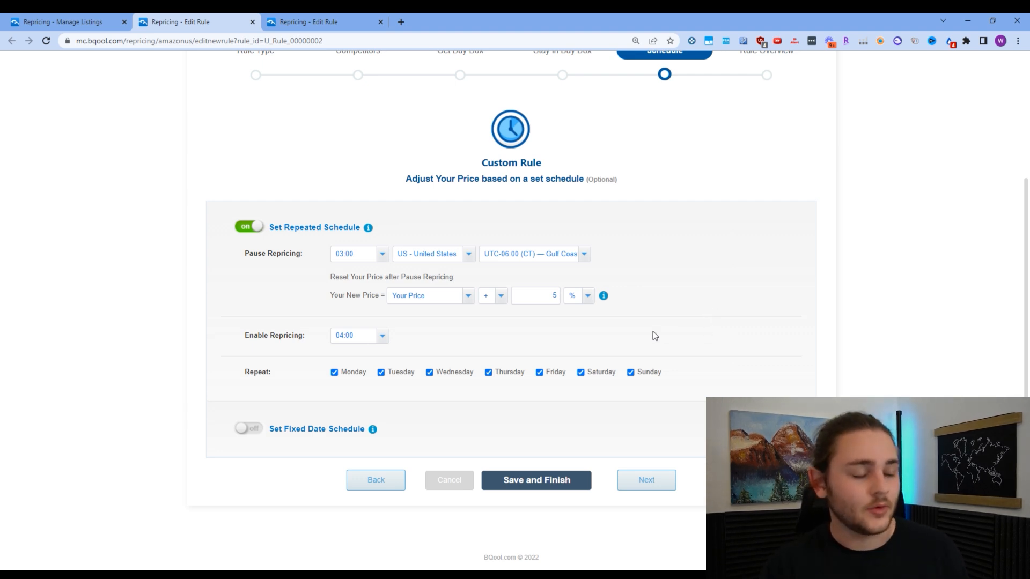
{"action": "scroll", "coordinate": [484, 249], "scroll_direction": "up", "scroll_amount": 1}
{"action": "scroll", "coordinate": [498, 251], "scroll_direction": "down", "scroll_amount": 1}
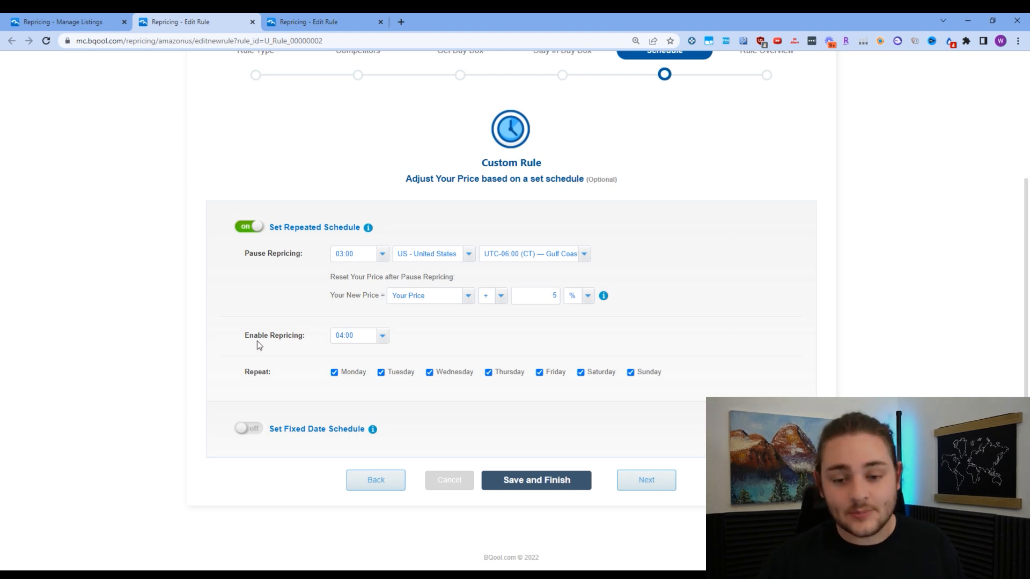
{"action": "left_click_drag", "start_coordinate": [242, 260], "coordinate": [301, 255]}
{"action": "left_click", "coordinate": [291, 294]}
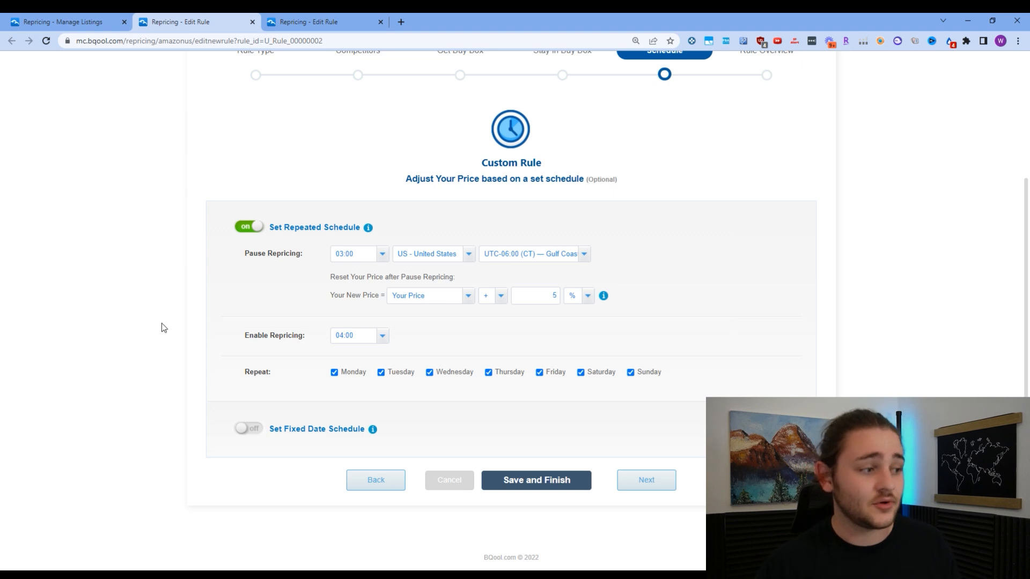
Advance to the Rule Overview and save the Maximize Profit rule.
{"action": "scroll", "coordinate": [169, 308], "scroll_direction": "up", "scroll_amount": 1}
{"action": "scroll", "coordinate": [169, 308], "scroll_direction": "down", "scroll_amount": 1}
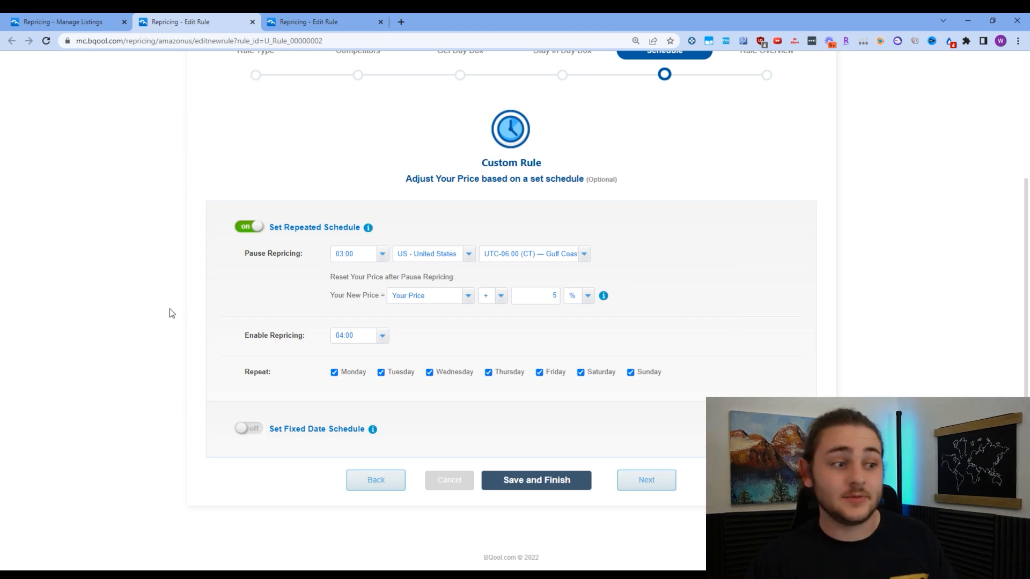
{"action": "scroll", "coordinate": [687, 395], "scroll_direction": "up", "scroll_amount": 2}
{"action": "scroll", "coordinate": [696, 397], "scroll_direction": "down", "scroll_amount": 2}
{"action": "left_click", "coordinate": [647, 479]}
{"action": "scroll", "coordinate": [638, 415], "scroll_direction": "down", "scroll_amount": 2}
{"action": "scroll", "coordinate": [649, 413], "scroll_direction": "up", "scroll_amount": 1}
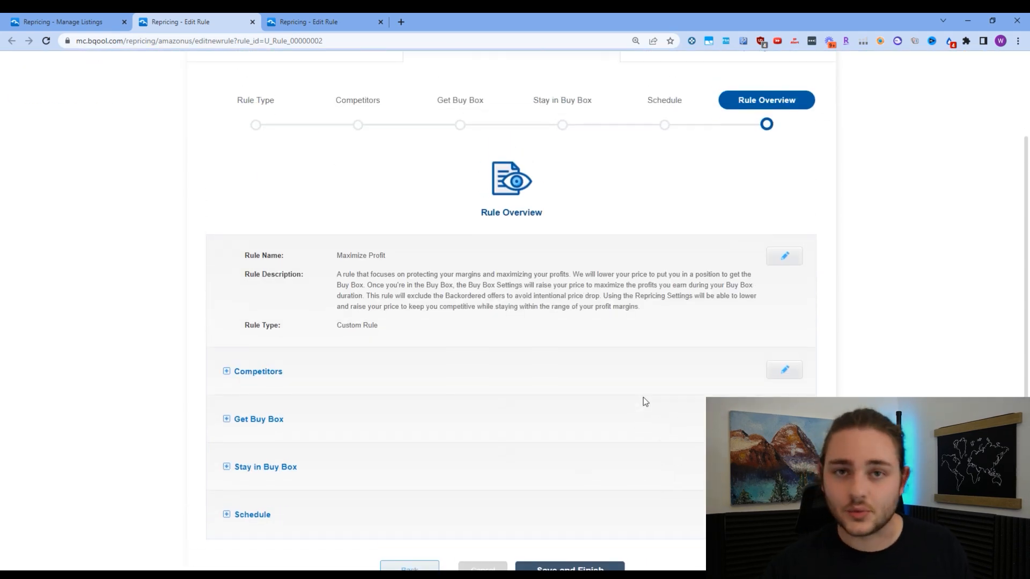
{"action": "scroll", "coordinate": [875, 351], "scroll_direction": "down", "scroll_amount": 1}
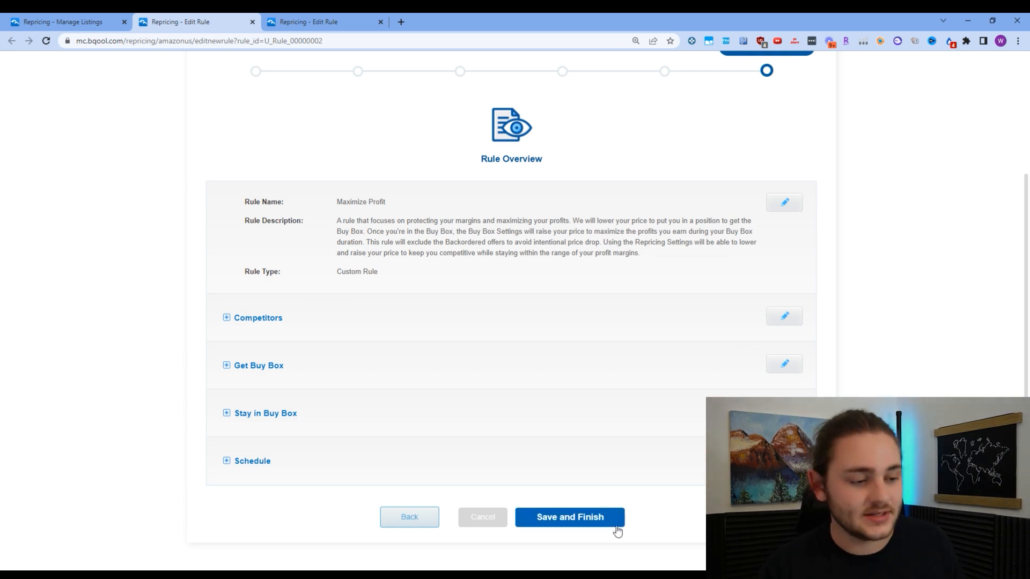
{"action": "left_click", "coordinate": [585, 523]}
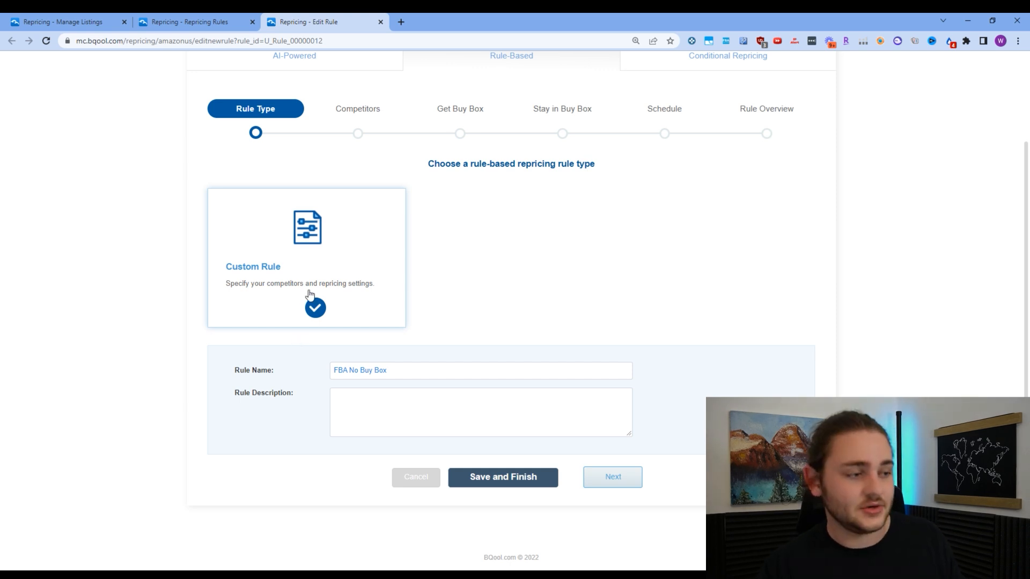
Check the rule name of the FBA No Buy Box rule and advance to its Competitors stage.
{"action": "left_click_drag", "start_coordinate": [391, 372], "coordinate": [239, 363]}
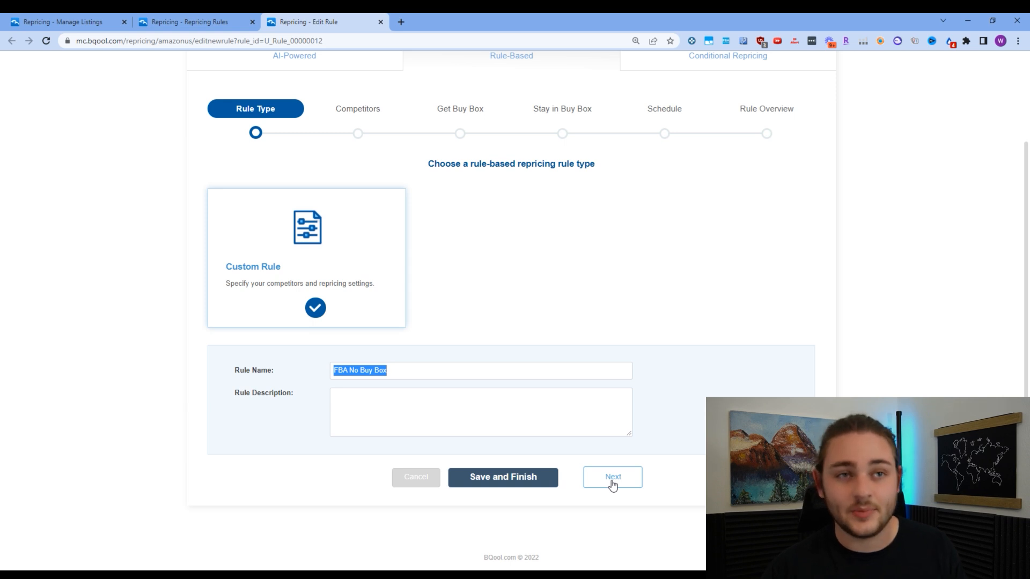
{"action": "scroll", "coordinate": [194, 381], "scroll_direction": "up", "scroll_amount": 1}
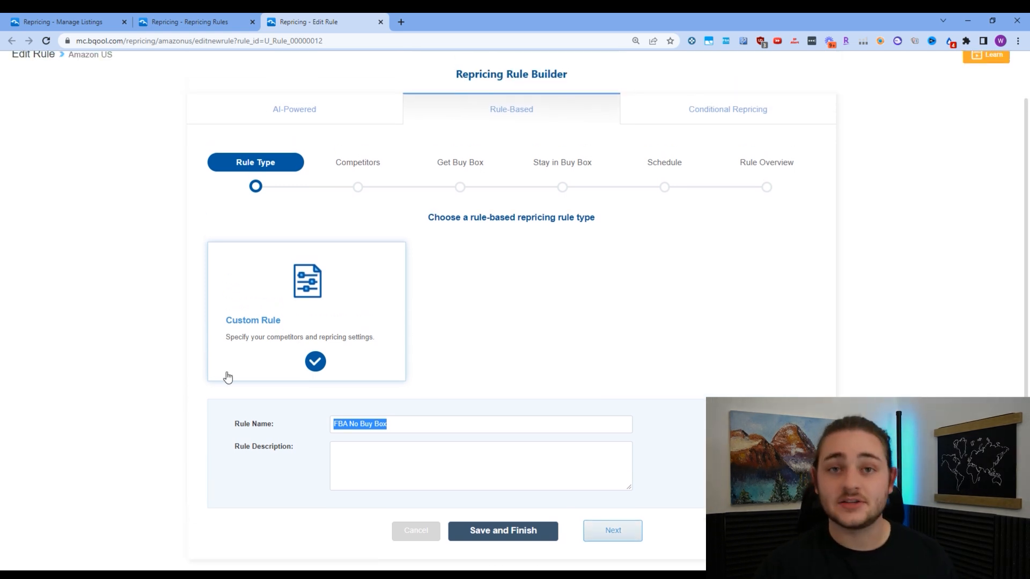
{"action": "left_click", "coordinate": [598, 528]}
{"action": "scroll", "coordinate": [594, 460], "scroll_direction": "down", "scroll_amount": 1}
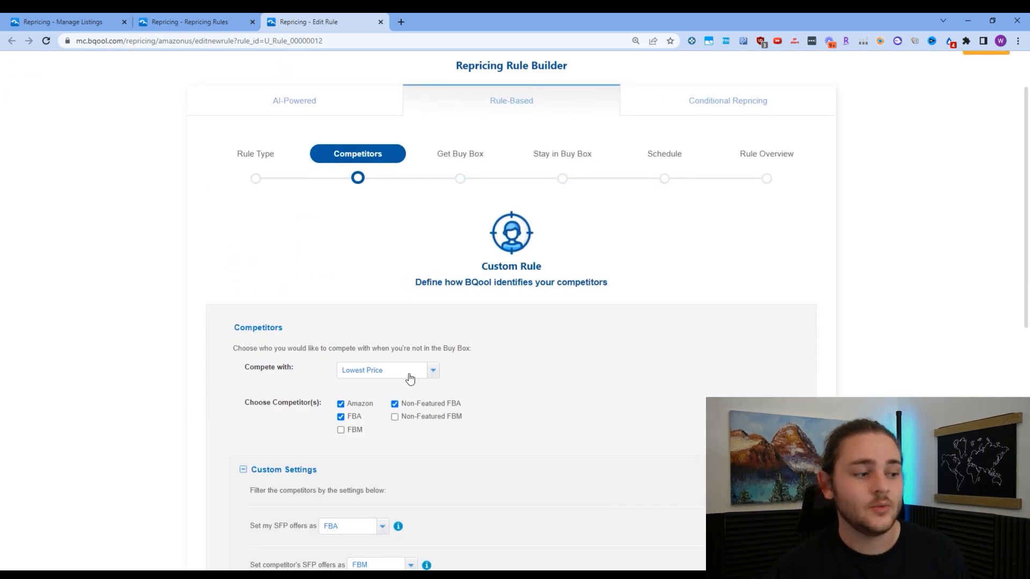
Choose Lowest Price as what the FBA No Buy Box rule competes with and examine the competitors included.
{"action": "left_click", "coordinate": [418, 370]}
{"action": "left_click", "coordinate": [405, 384]}
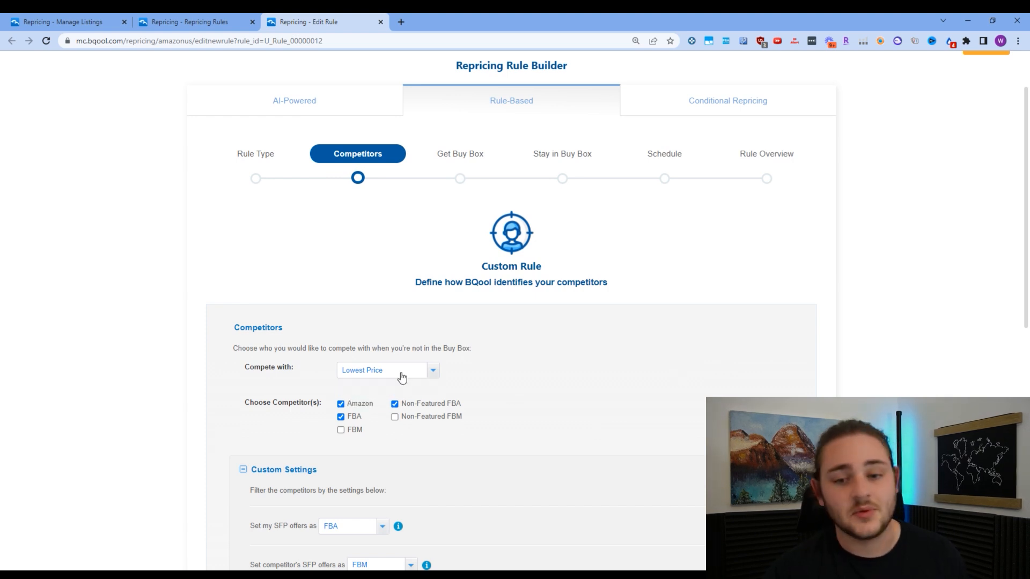
{"action": "scroll", "coordinate": [496, 380], "scroll_direction": "down", "scroll_amount": 2}
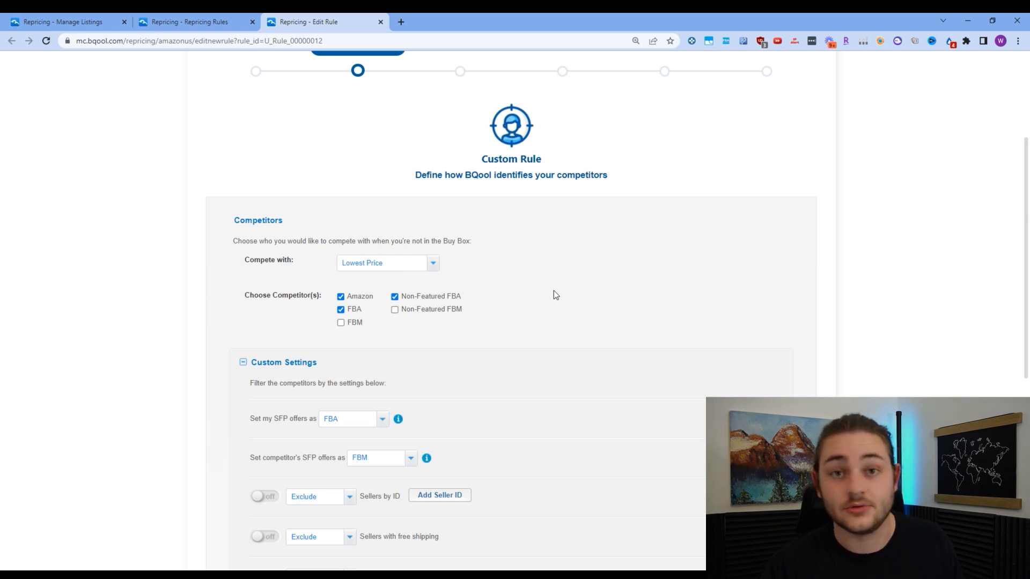
{"action": "scroll", "coordinate": [488, 341], "scroll_direction": "down", "scroll_amount": 1}
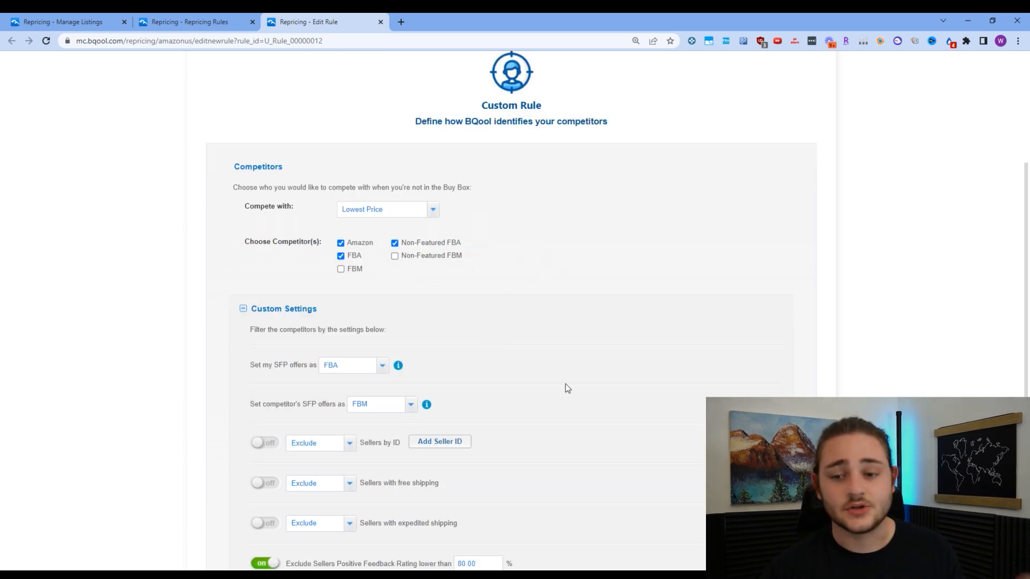
Review the competitor filters under Custom Settings, and advance to the Get Buy Box stage to examine its competition settings.
{"action": "scroll", "coordinate": [506, 337], "scroll_direction": "down", "scroll_amount": 6}
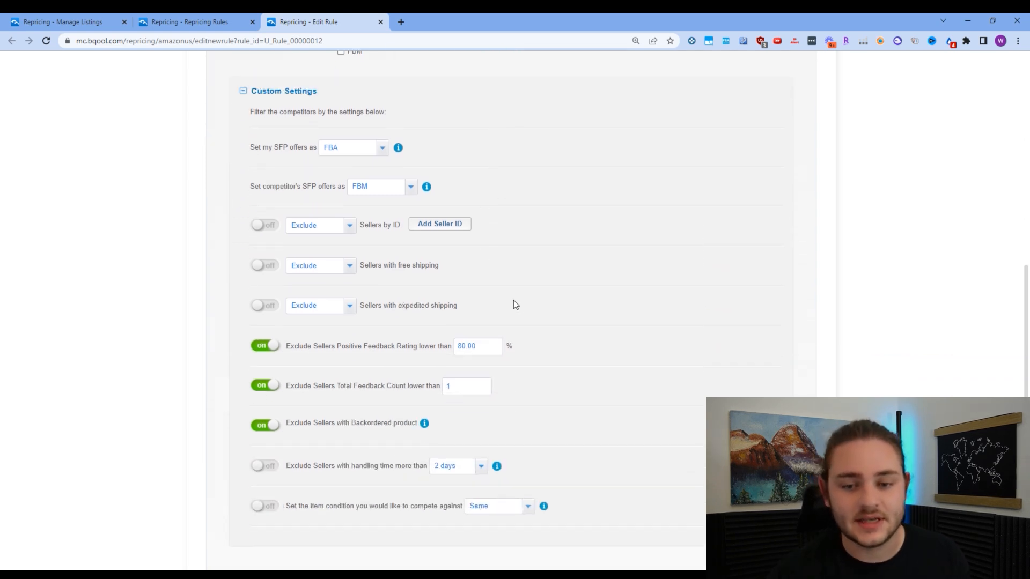
{"action": "left_click", "coordinate": [624, 486]}
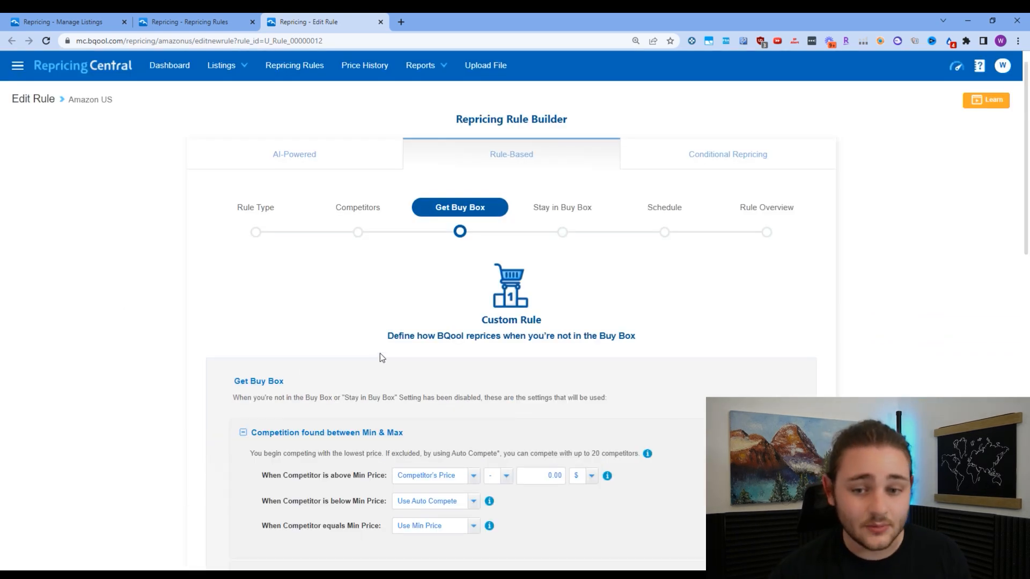
{"action": "scroll", "coordinate": [380, 354], "scroll_direction": "down", "scroll_amount": 4}
{"action": "scroll", "coordinate": [177, 322], "scroll_direction": "down", "scroll_amount": 1}
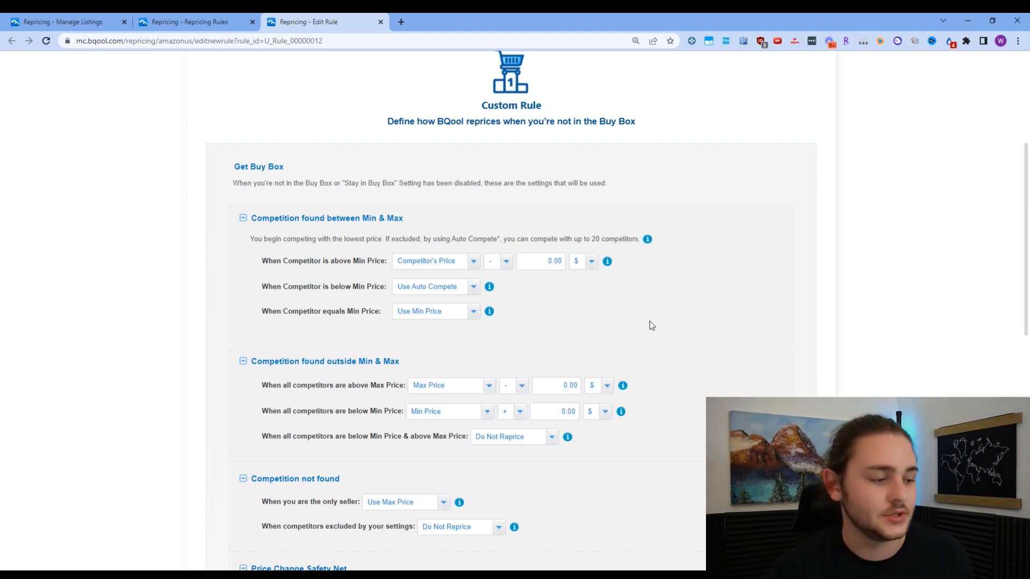
Expand the FBA vs Amazon entry in the Get Buy Box Advanced Settings and examine its pricing options.
{"action": "scroll", "coordinate": [519, 268], "scroll_direction": "down", "scroll_amount": 5}
{"action": "scroll", "coordinate": [536, 218], "scroll_direction": "down", "scroll_amount": 4}
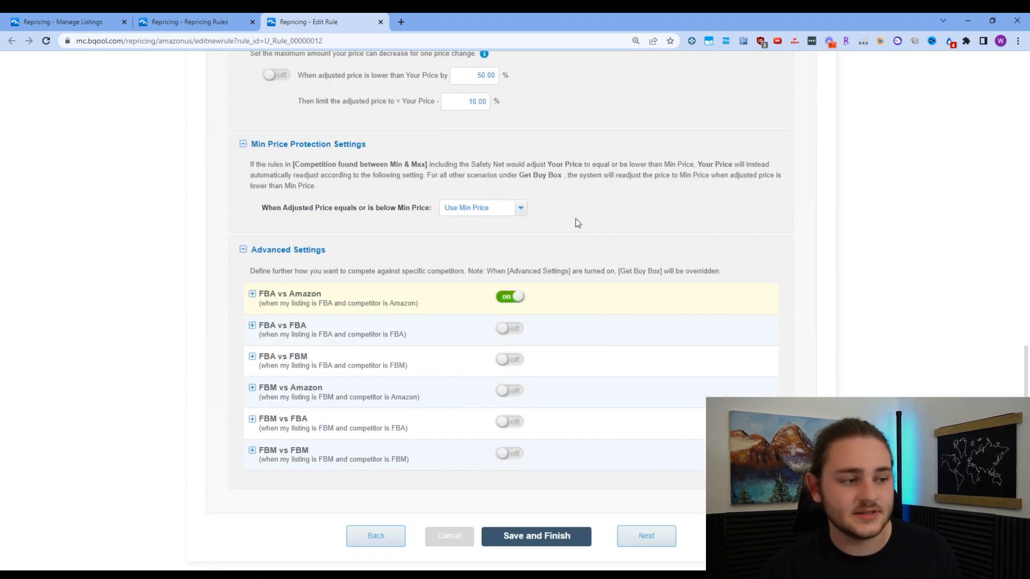
{"action": "left_click", "coordinate": [394, 247]}
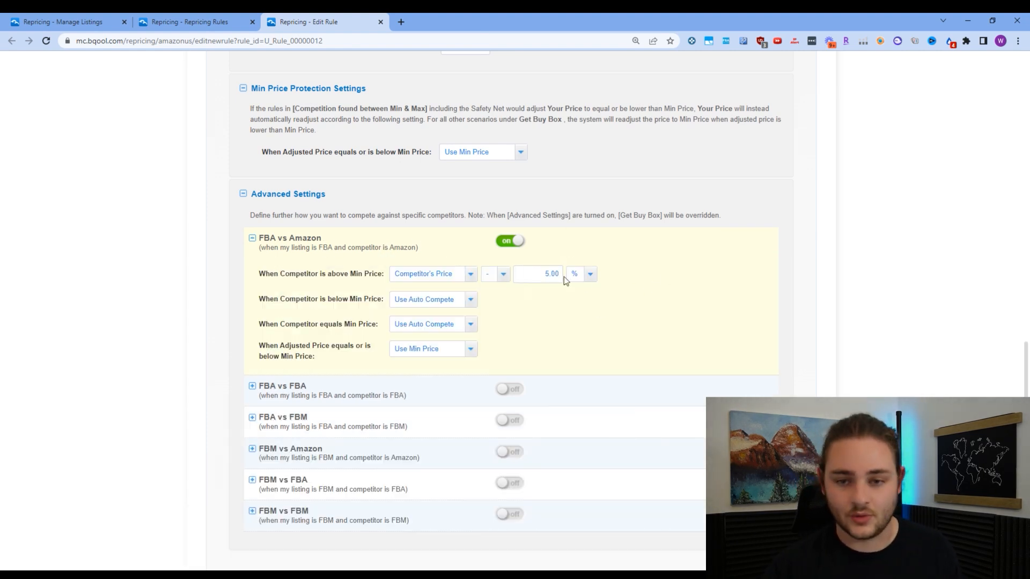
{"action": "scroll", "coordinate": [553, 266], "scroll_direction": "down", "scroll_amount": 2}
Advance to the Stay in Buy Box stage and examine its Buy Box settings, competitors and Price Change Safety Net.
{"action": "left_click", "coordinate": [657, 481]}
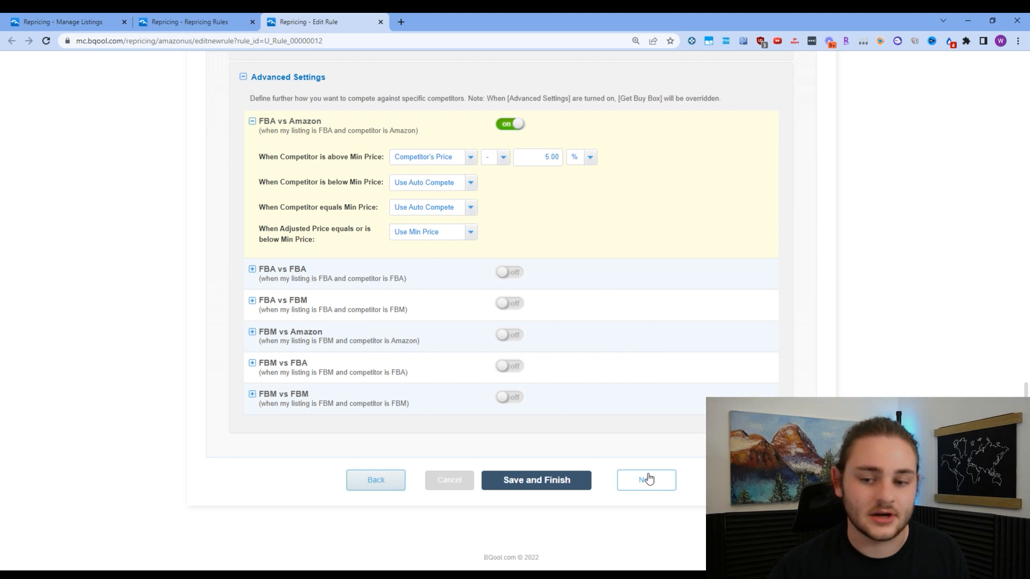
{"action": "scroll", "coordinate": [417, 354], "scroll_direction": "down", "scroll_amount": 2}
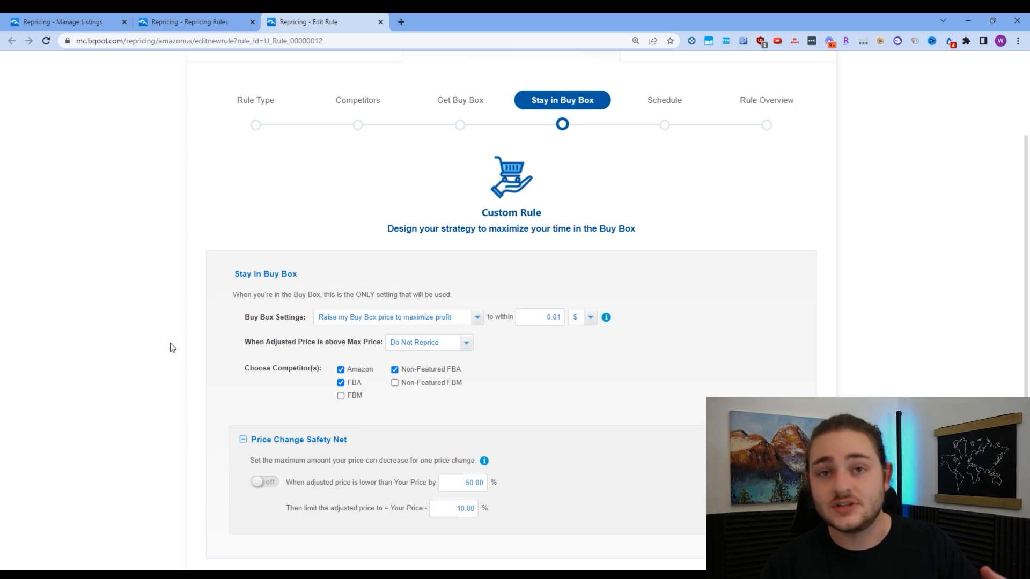
{"action": "scroll", "coordinate": [426, 391], "scroll_direction": "down", "scroll_amount": 1}
{"action": "scroll", "coordinate": [590, 456], "scroll_direction": "down", "scroll_amount": 1}
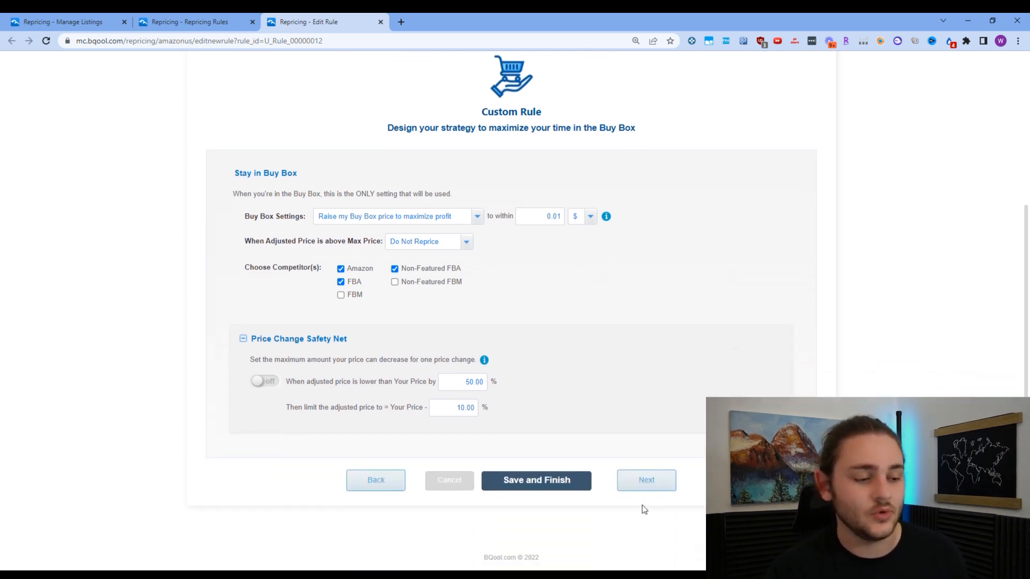
Advance to the Schedule stage to examine the repeated repricing schedule, and continue to the Rule Overview.
{"action": "left_click", "coordinate": [646, 483]}
{"action": "scroll", "coordinate": [666, 430], "scroll_direction": "down", "scroll_amount": 1}
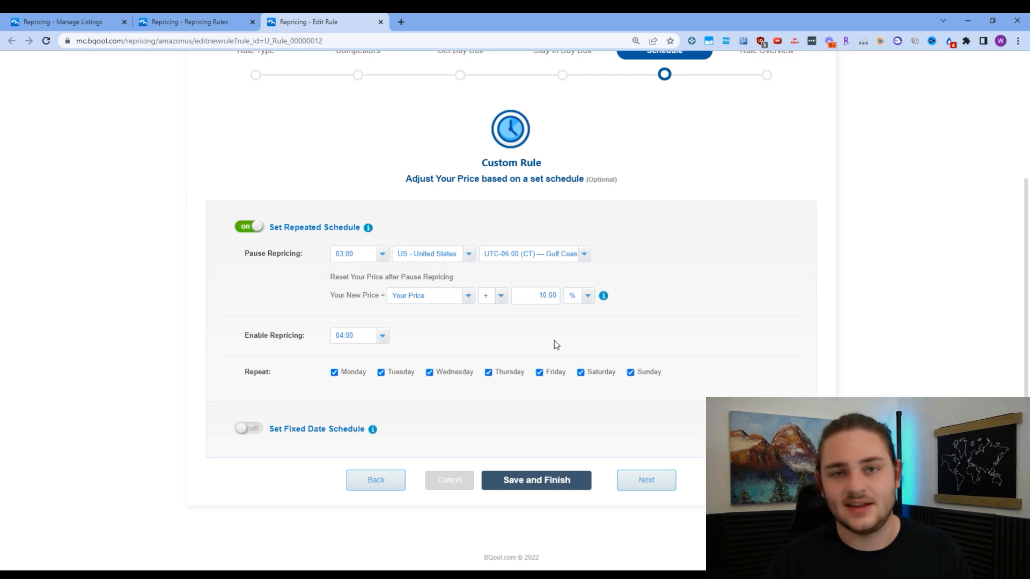
{"action": "left_click", "coordinate": [637, 491]}
Return to the Competitors stage of the FBA No Buy Box rule and re-examine who it competes with.
{"action": "left_click", "coordinate": [271, 214]}
{"action": "left_click", "coordinate": [365, 217]}
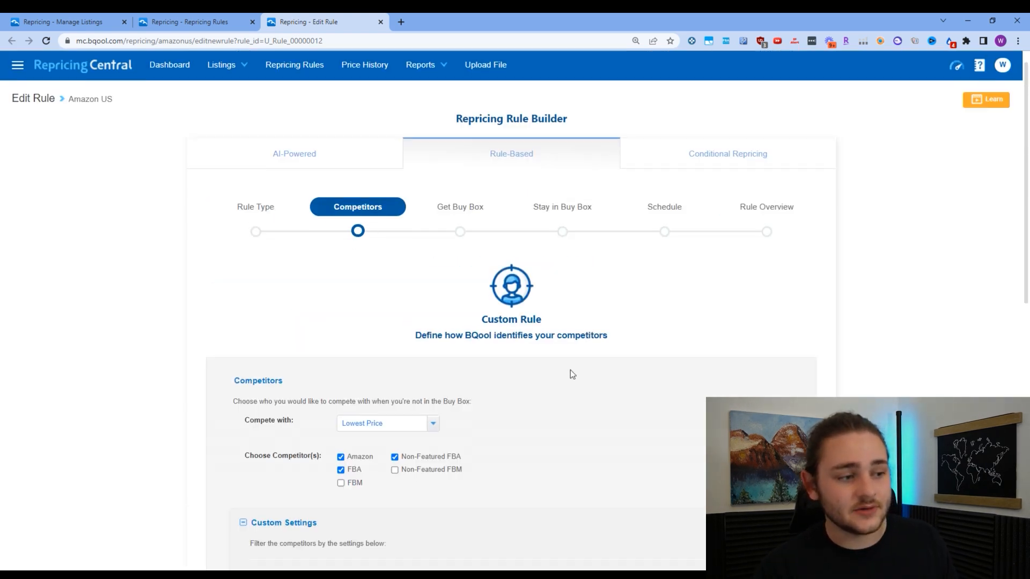
{"action": "scroll", "coordinate": [360, 322], "scroll_direction": "down", "scroll_amount": 2}
{"action": "left_click_drag", "start_coordinate": [234, 320], "coordinate": [314, 320]}
{"action": "left_click", "coordinate": [466, 320]}
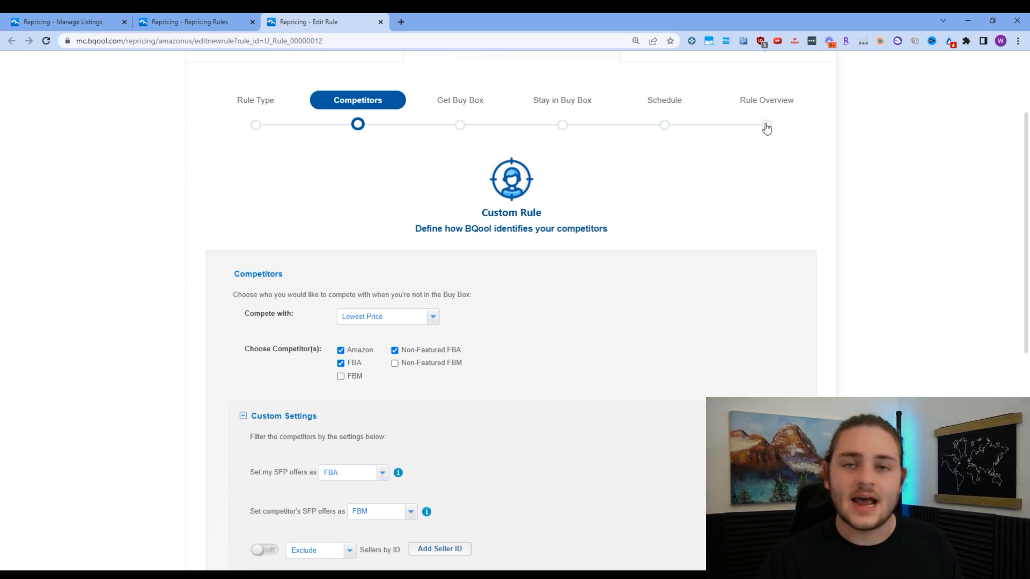
Switch to the Manage Listings page and open the Amazon product page of the "Introducing the Old Testament" listing.
{"action": "left_click", "coordinate": [80, 22]}
{"action": "scroll", "coordinate": [584, 332], "scroll_direction": "down", "scroll_amount": 2}
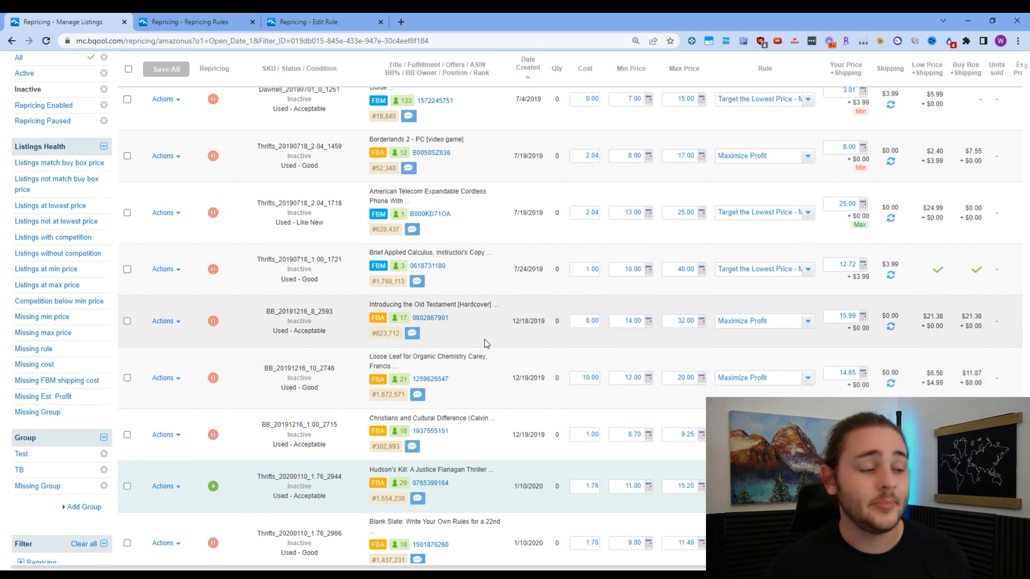
{"action": "scroll", "coordinate": [506, 321], "scroll_direction": "down", "scroll_amount": 1}
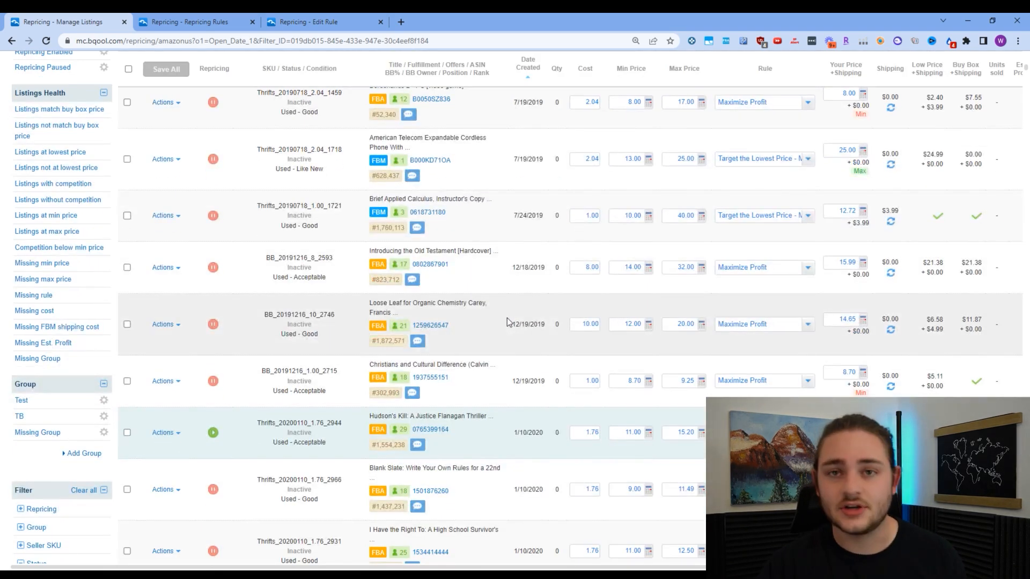
{"action": "left_click", "coordinate": [429, 264]}
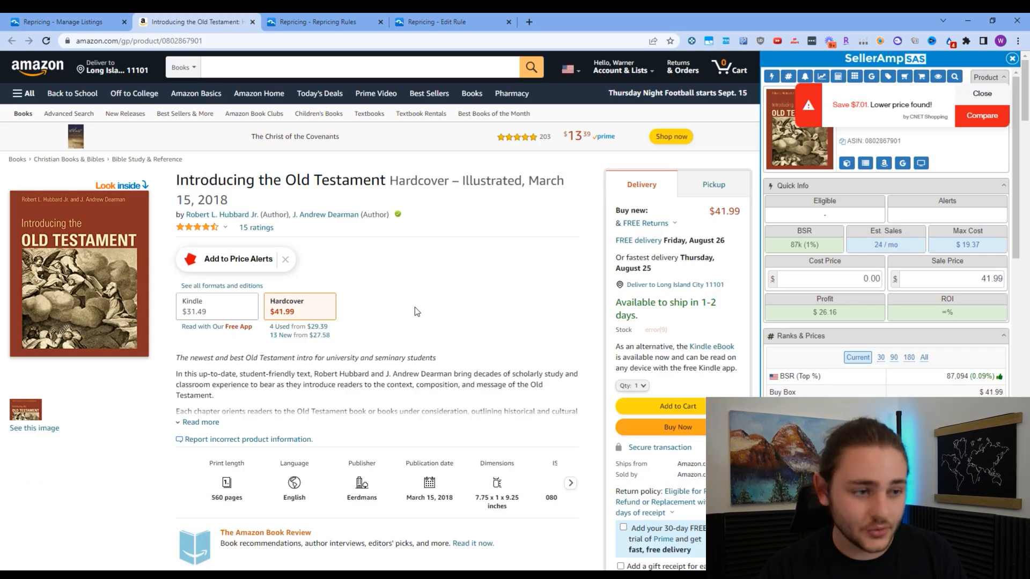
Examine the price history chart of "Introducing the Old Testament" on its Amazon product page.
{"action": "scroll", "coordinate": [416, 307], "scroll_direction": "down", "scroll_amount": 5}
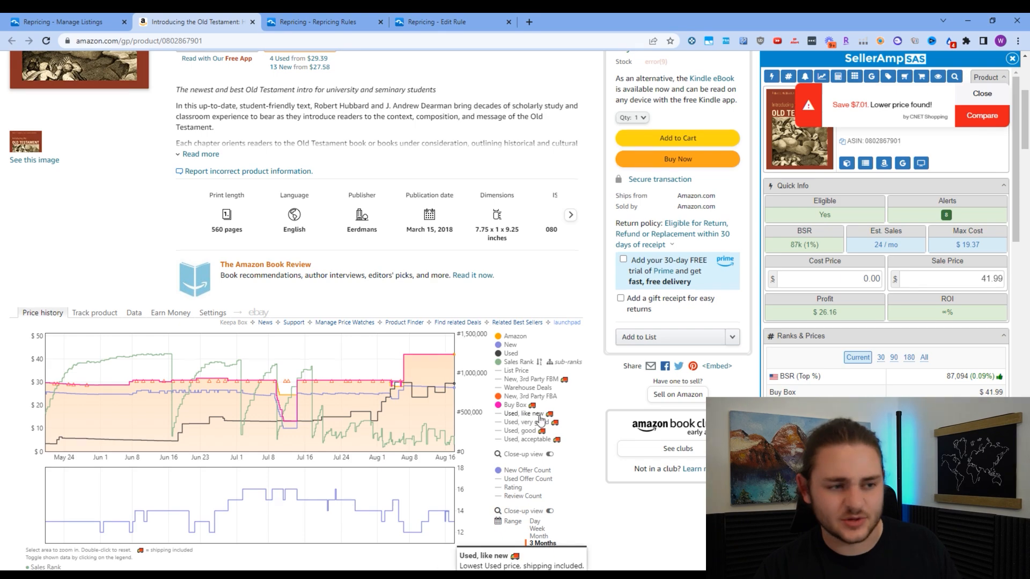
{"action": "scroll", "coordinate": [464, 401], "scroll_direction": "up", "scroll_amount": 4}
{"action": "scroll", "coordinate": [464, 401], "scroll_direction": "down", "scroll_amount": 5}
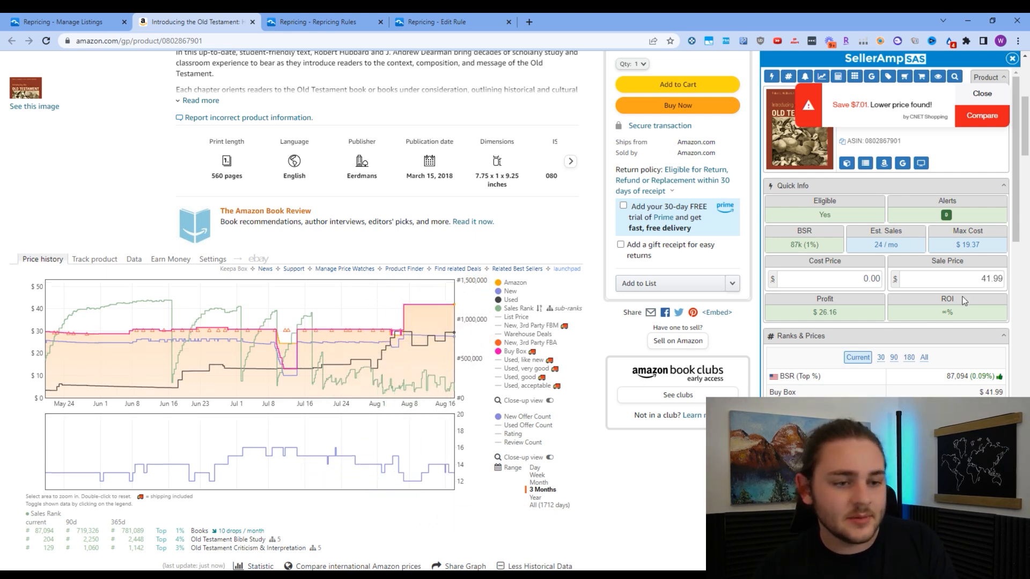
Set the sale price to 25 and the cost price to 8 in the SellerAmp calculator to work out the ROI.
{"action": "double_click", "coordinate": [939, 274]}
{"action": "type", "text": "25"}
{"action": "key", "text": "shift+Tab"}
{"action": "type", "text": "8"}
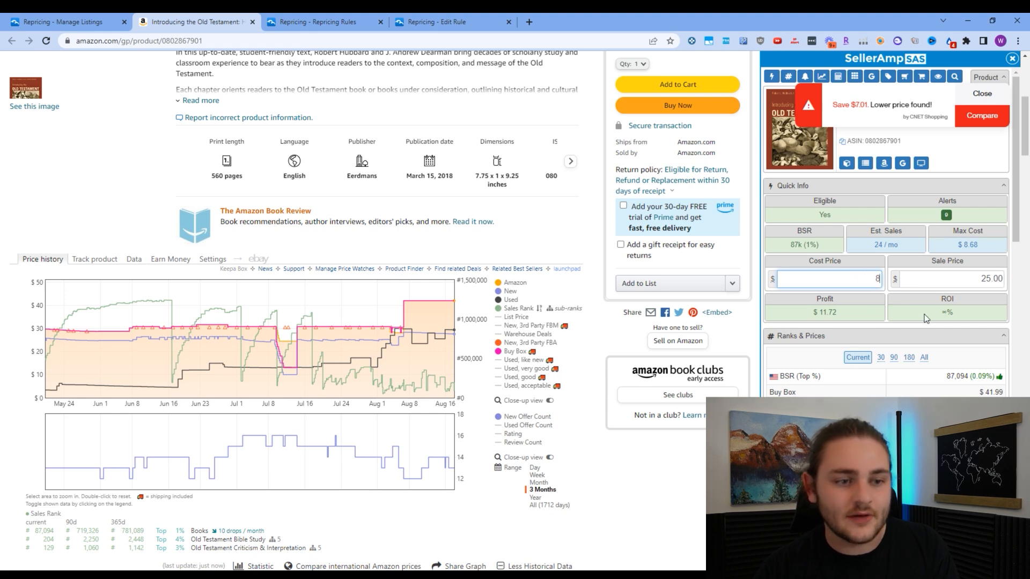
{"action": "key", "text": "Tab"}
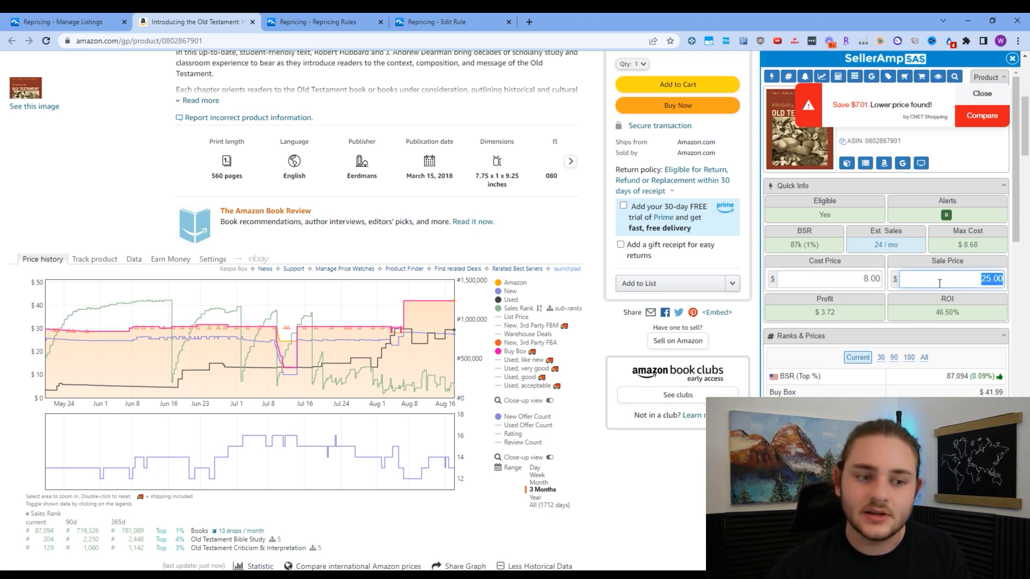
{"action": "key", "text": "Tab"}
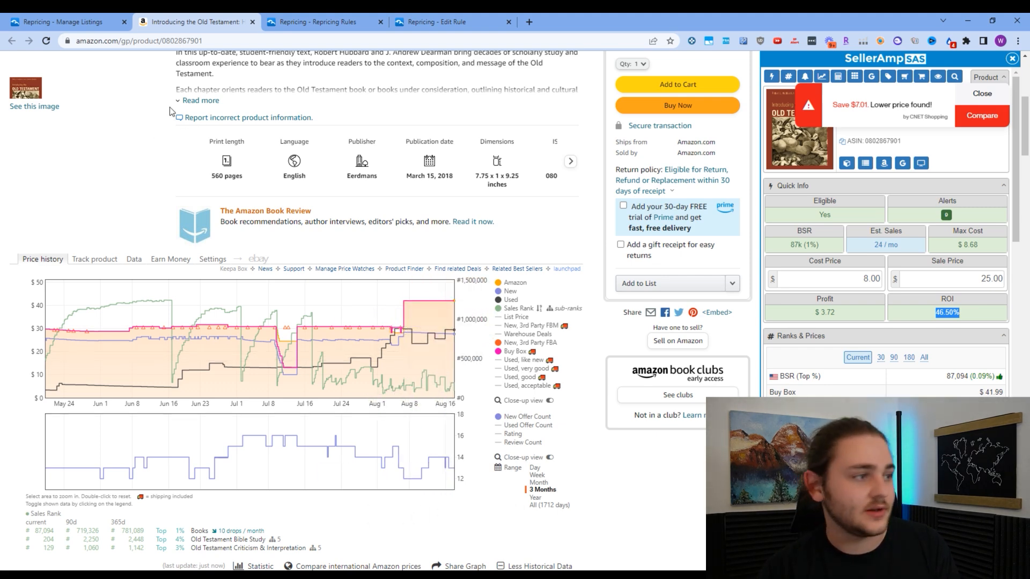
Compare the book's cost and minimum and maximum prices in Manage Listings with its Amazon price history.
{"action": "key", "text": "ctrl+1"}
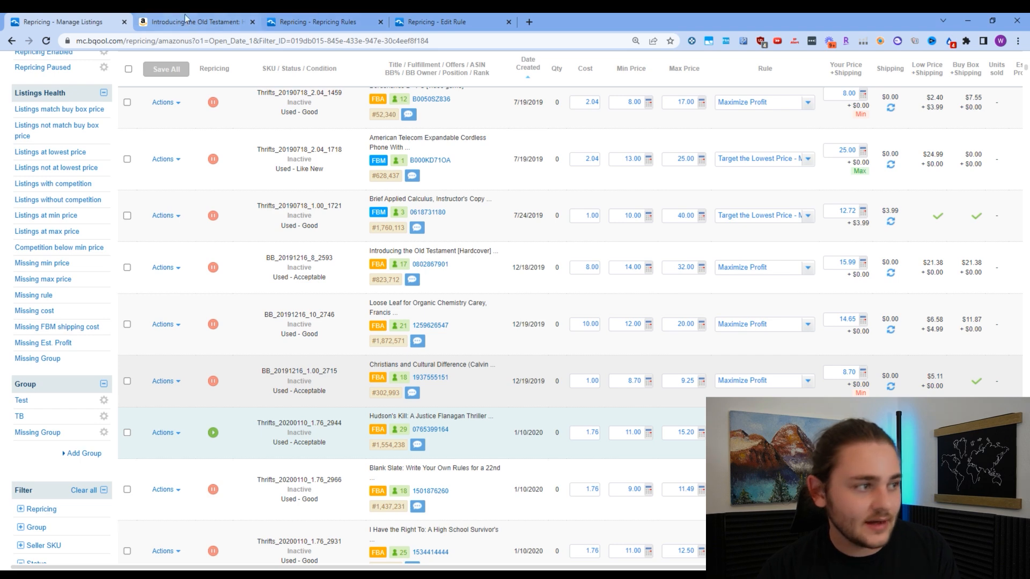
{"action": "left_click", "coordinate": [202, 17]}
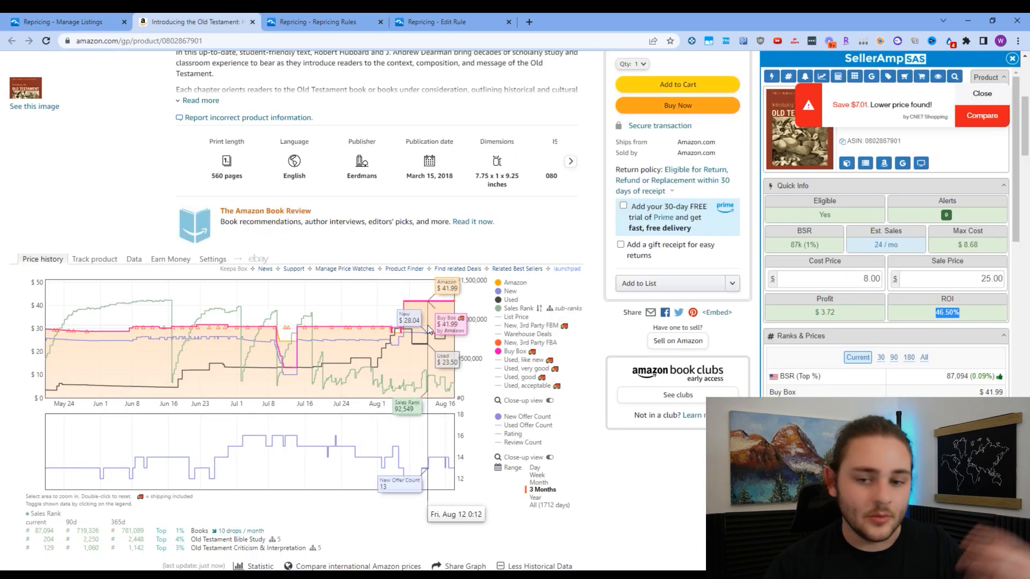
{"action": "left_click", "coordinate": [91, 20]}
{"action": "left_click", "coordinate": [193, 21]}
Look over the book's Amazon product page once more and return to the Manage Listings page.
{"action": "scroll", "coordinate": [724, 232], "scroll_direction": "up", "scroll_amount": 5}
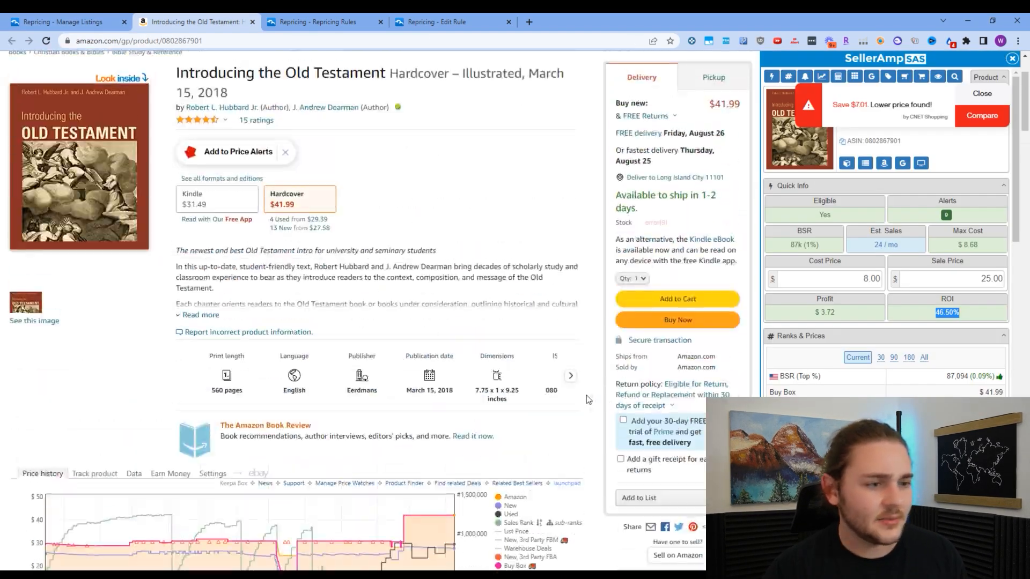
{"action": "scroll", "coordinate": [724, 231], "scroll_direction": "down", "scroll_amount": 9}
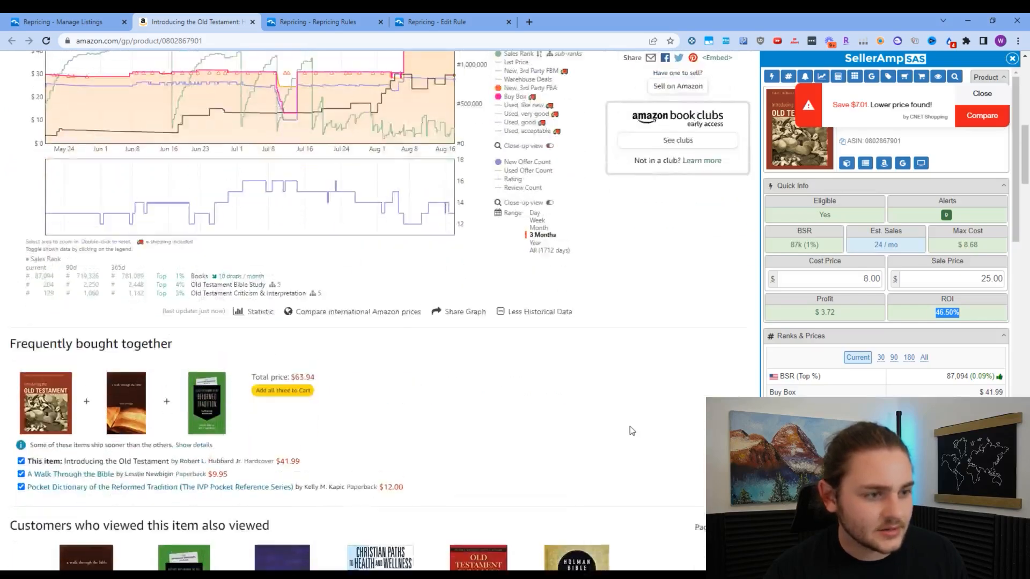
{"action": "scroll", "coordinate": [633, 430], "scroll_direction": "up", "scroll_amount": 6}
{"action": "scroll", "coordinate": [606, 415], "scroll_direction": "up", "scroll_amount": 5}
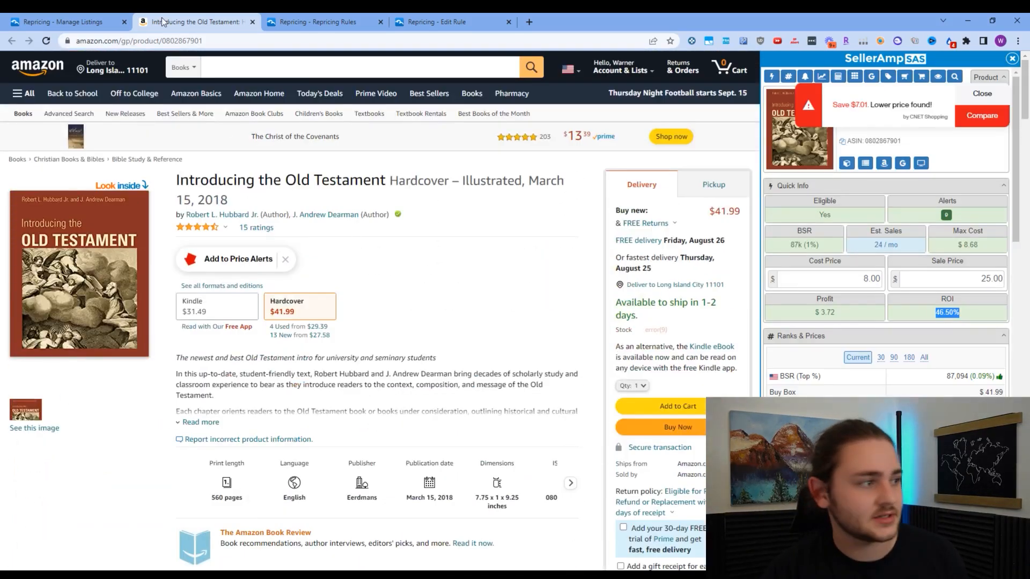
{"action": "key", "text": "ctrl+shift+Tab"}
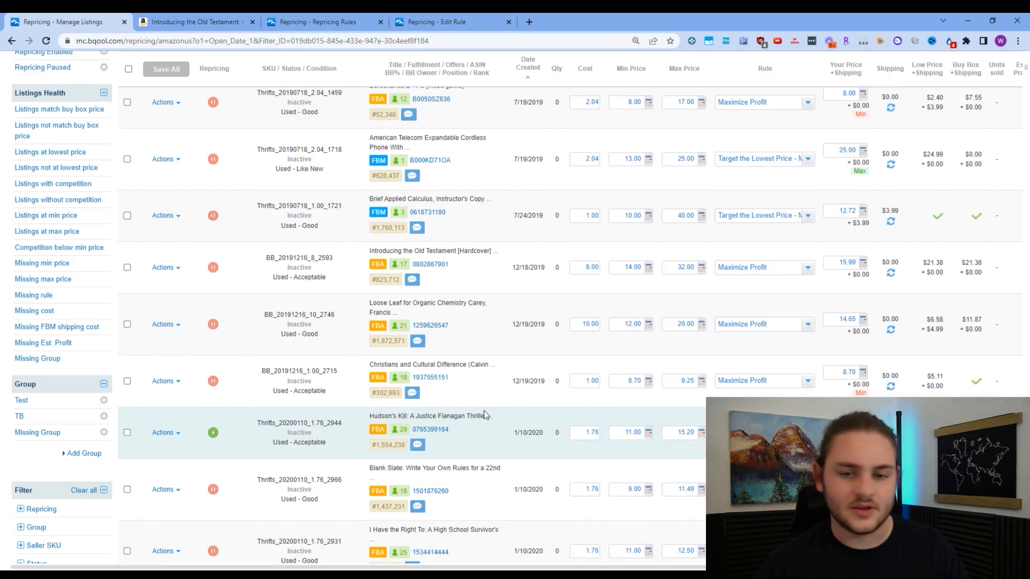